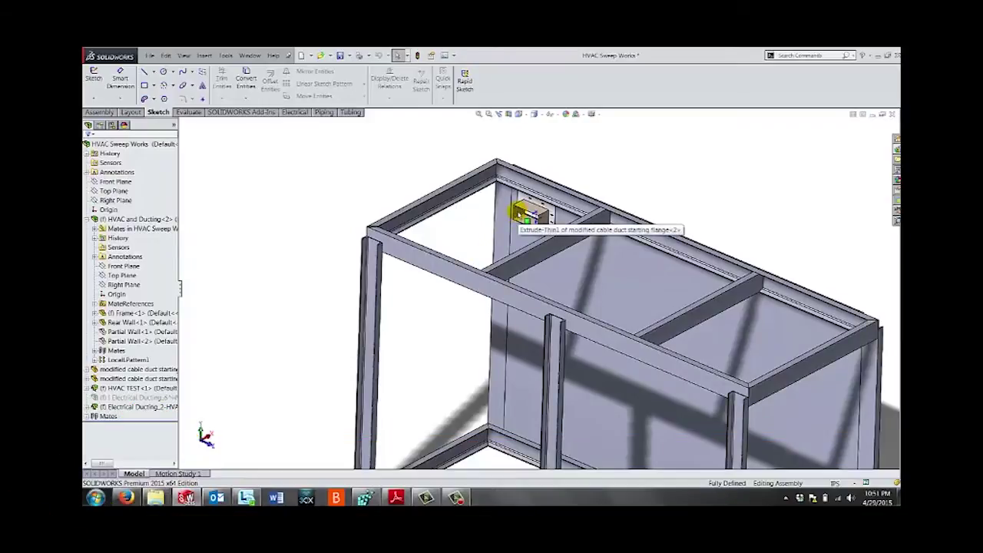
# Start a new ducting route at the upper cable duct starting flange and accept the default route properties.
pyautogui.scroll(3, 531, 284)
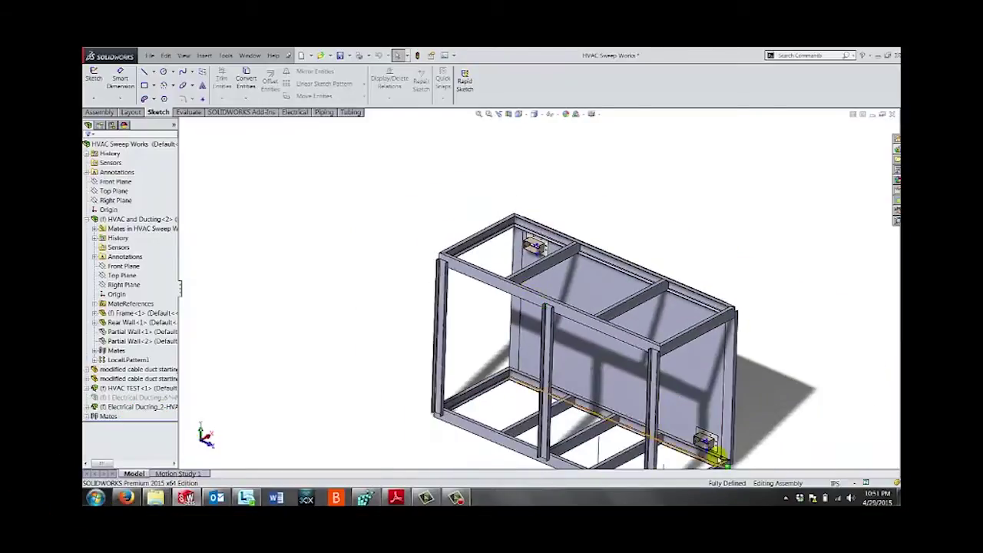
pyautogui.scroll(-2, 716, 454)
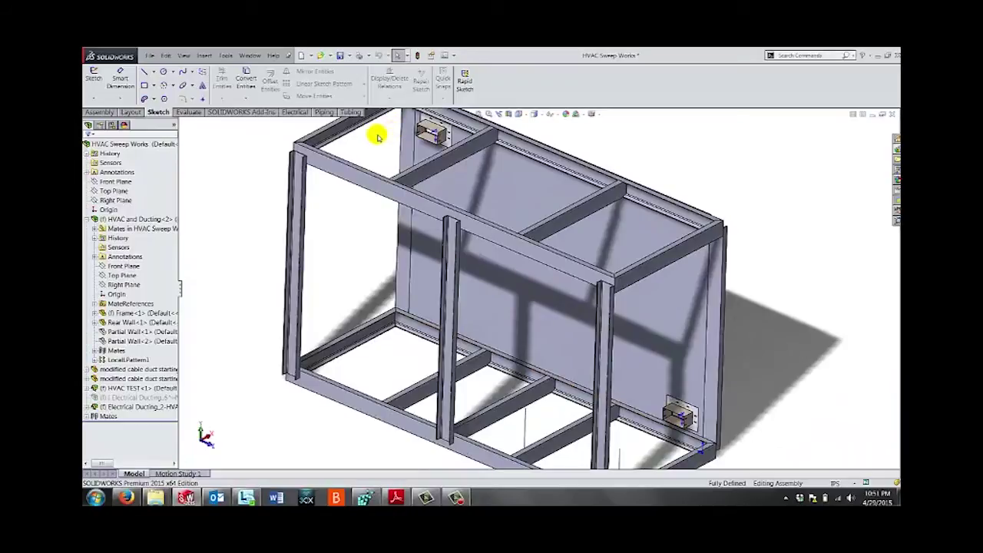
pyautogui.scroll(-5, 427, 158)
pyautogui.scroll(5, 441, 177)
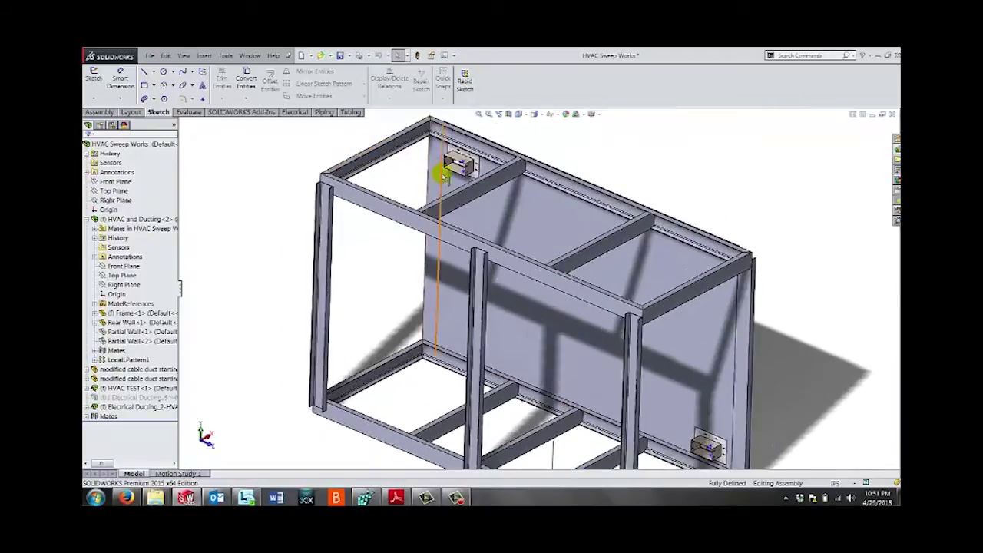
pyautogui.scroll(4, 453, 167)
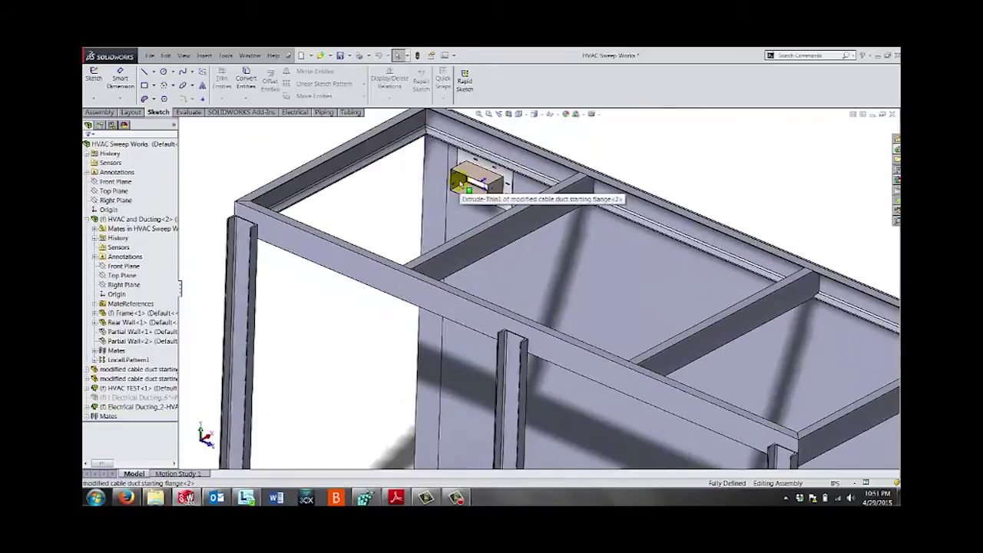
pyautogui.rightClick(461, 184)
pyautogui.click(499, 240)
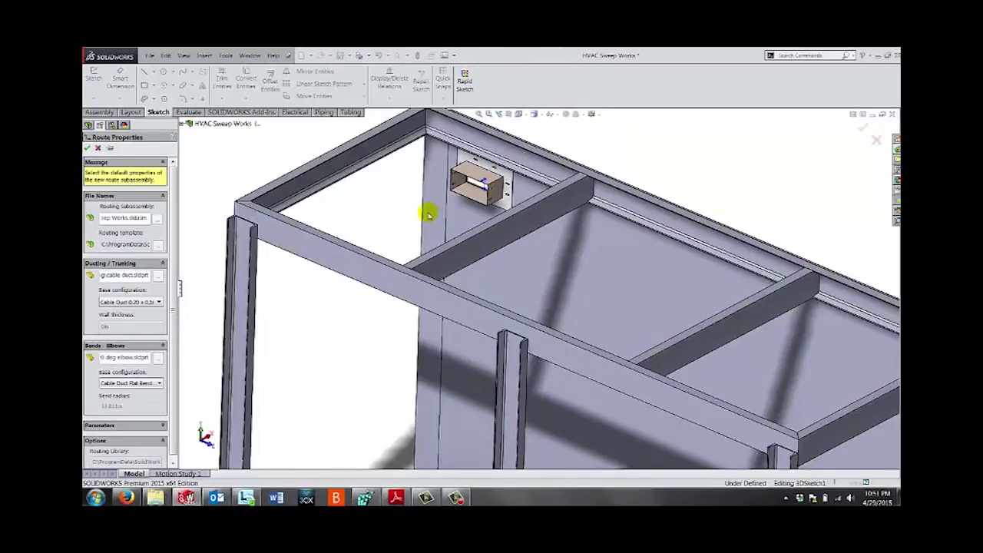
pyautogui.click(87, 148)
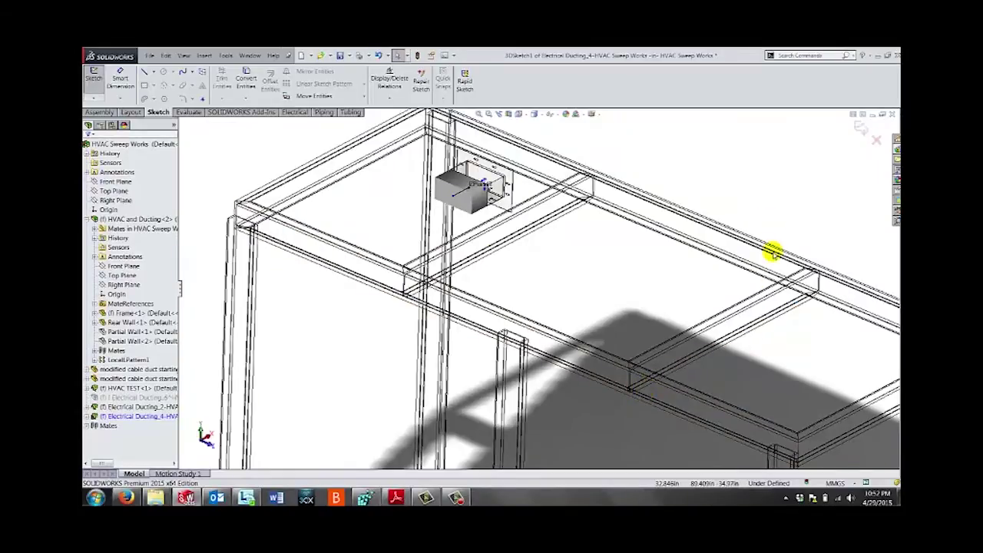
# Add the lower cable duct starting flange at the opposite end of the rear wall to the route.
pyautogui.scroll(3, 739, 335)
pyautogui.scroll(2, 699, 438)
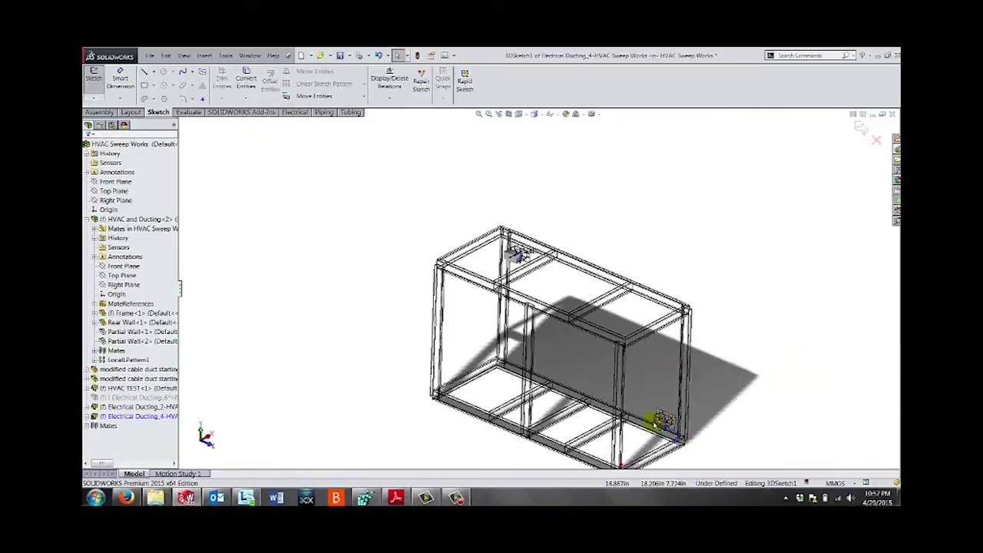
pyautogui.scroll(-6, 621, 369)
pyautogui.scroll(-1, 607, 359)
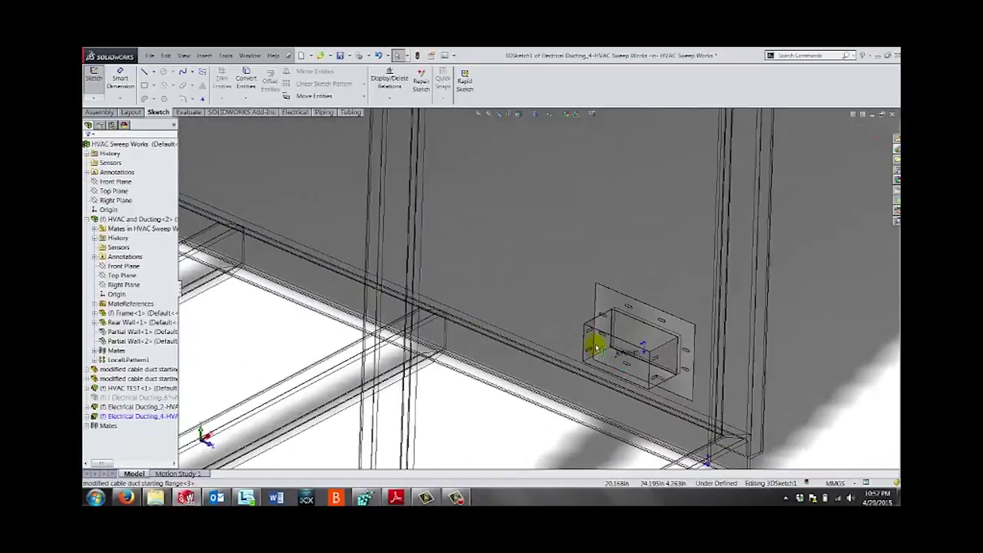
pyautogui.rightClick(596, 348)
pyautogui.click(801, 372)
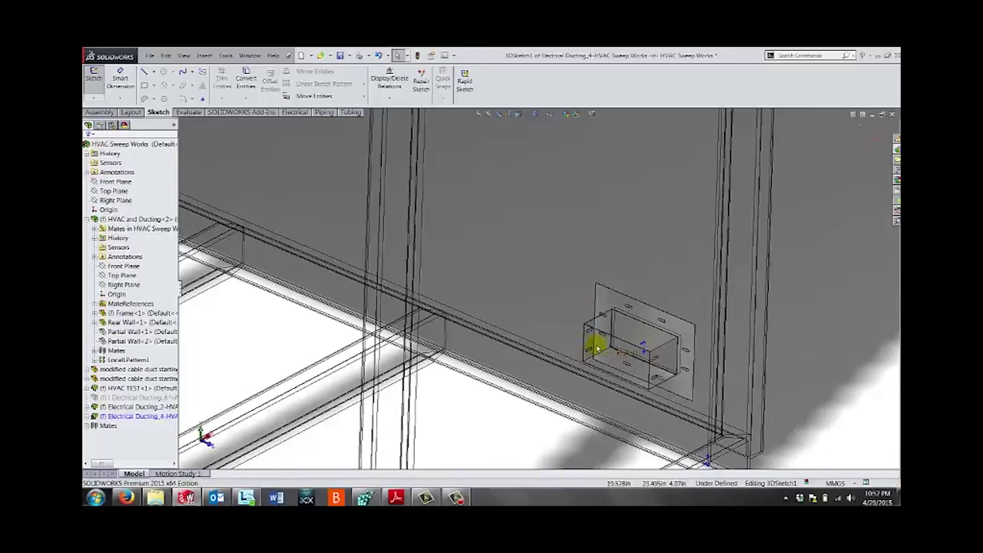
pyautogui.rightClick(597, 348)
pyautogui.click(620, 366)
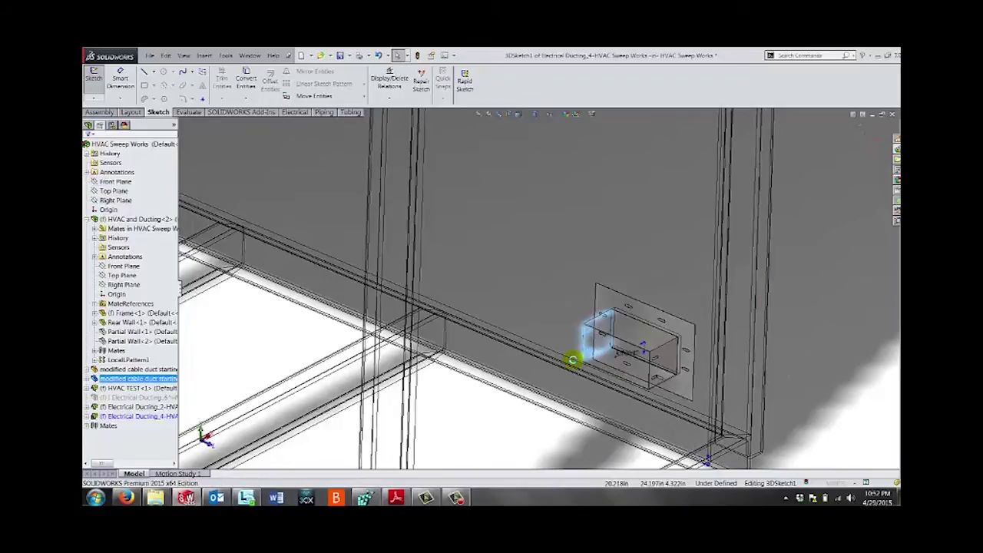
# Sketch a route line from the end of the upper flange's stub, extending the duct straight out from the rear wall.
pyautogui.scroll(10, 518, 348)
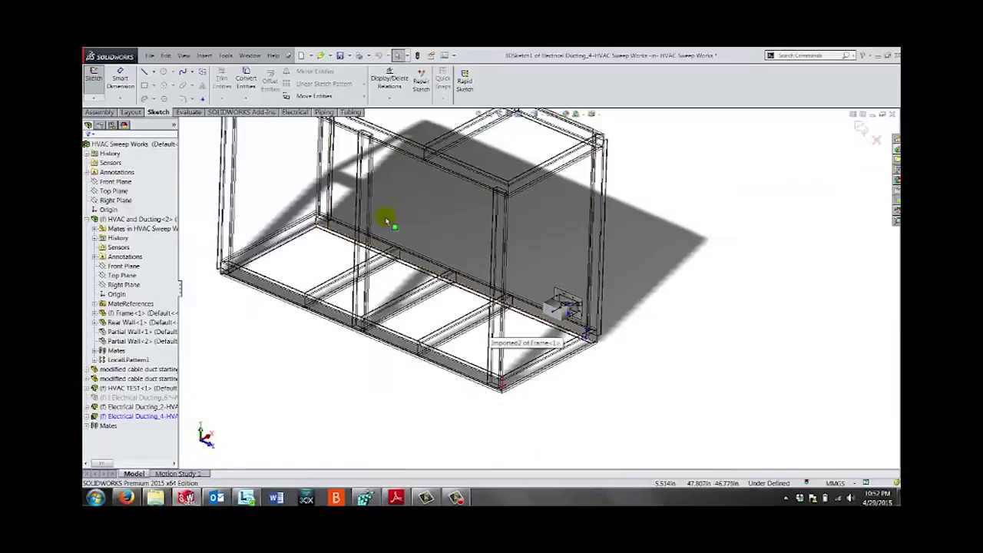
pyautogui.scroll(-8, 399, 176)
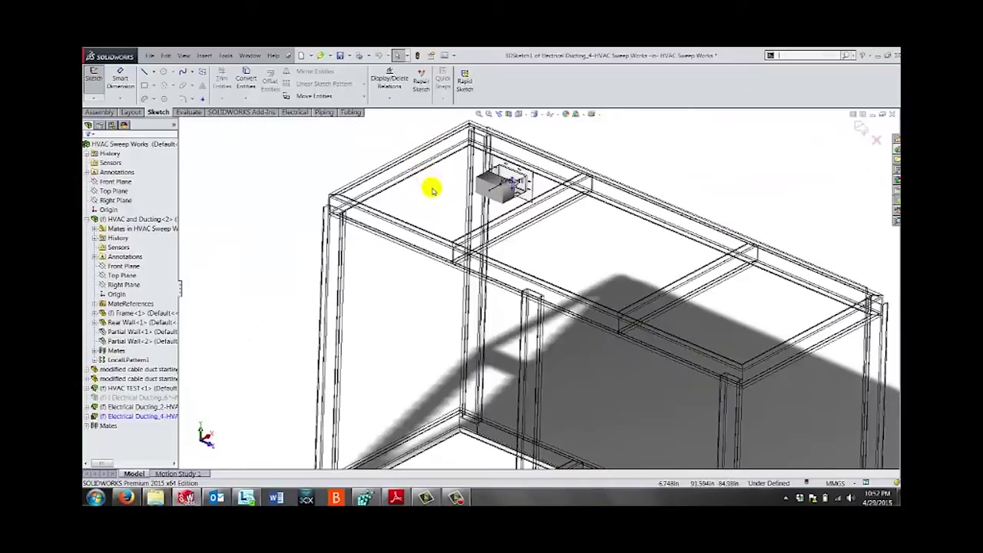
pyautogui.rightClick(432, 190)
pyautogui.click(488, 192)
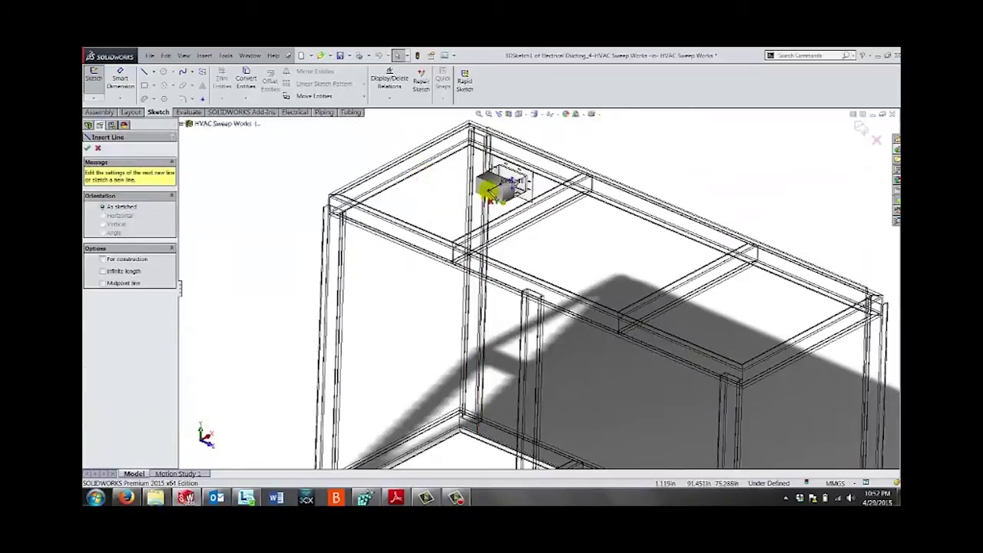
pyautogui.click(460, 208)
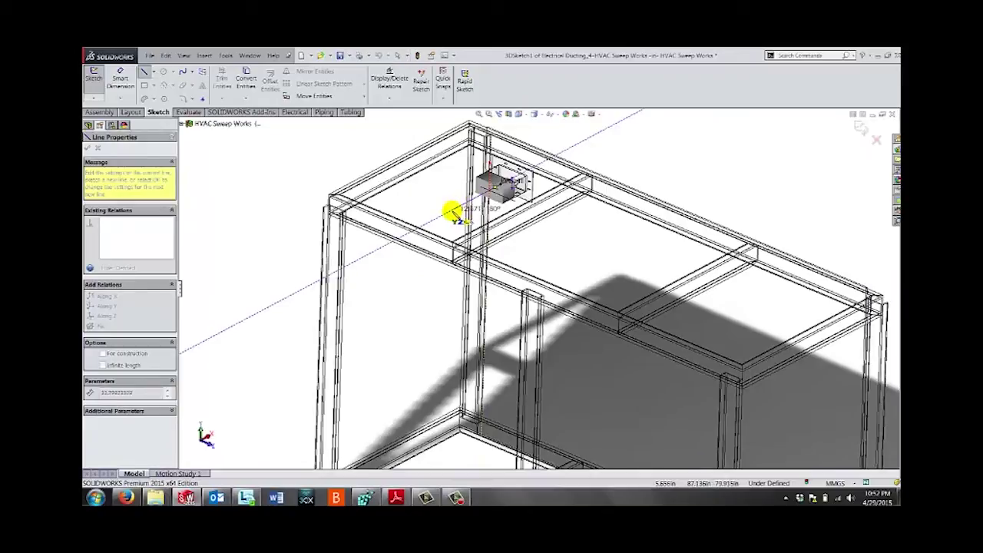
pyautogui.press('Tab')
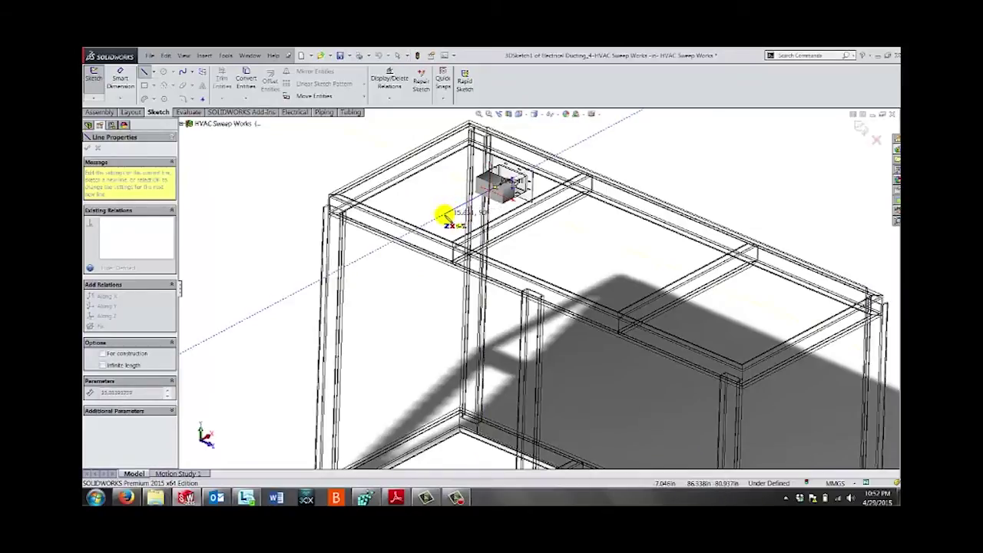
pyautogui.click(459, 222)
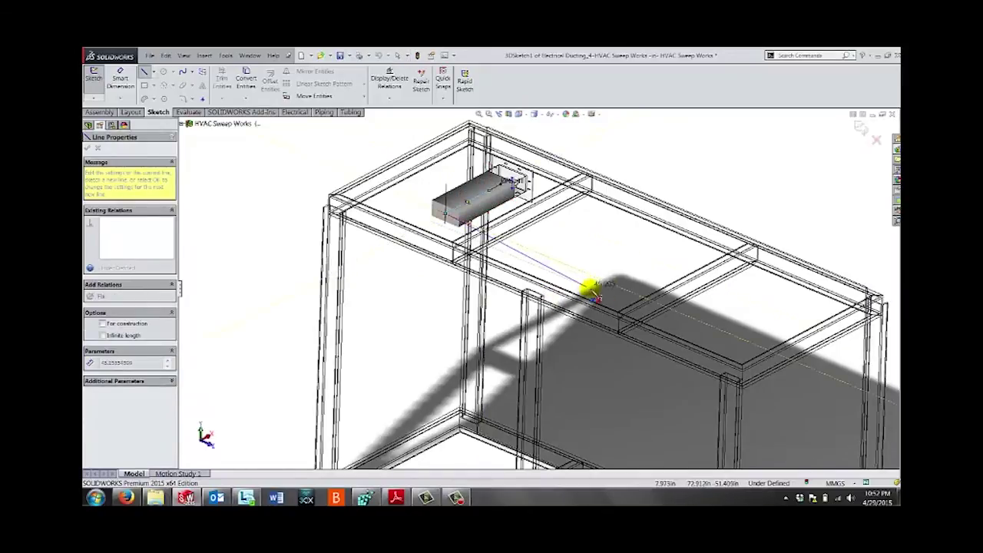
# Continue the route with a line running lengthwise along the frame and a line dropping down toward its base.
pyautogui.moveTo(595, 295); pyautogui.dragTo(645, 277, button='middle')
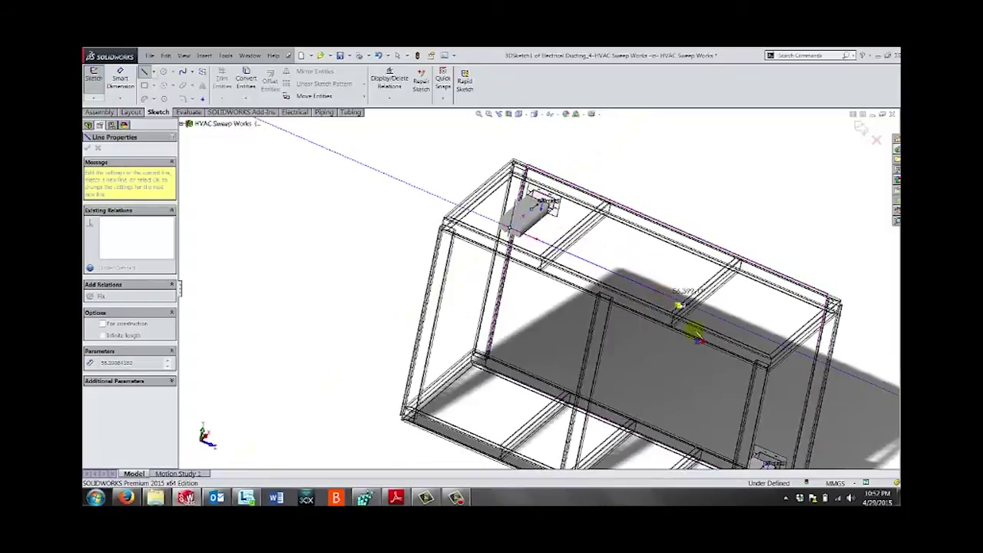
pyautogui.click(694, 336)
pyautogui.moveTo(695, 335); pyautogui.dragTo(660, 367, button='middle')
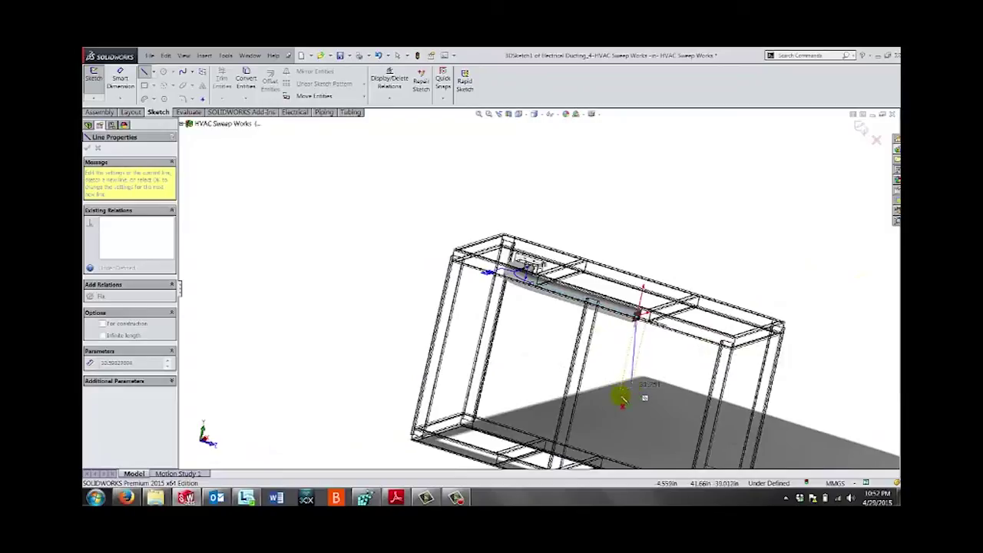
pyautogui.moveTo(622, 410); pyautogui.dragTo(607, 418, button='middle')
pyautogui.click(605, 422)
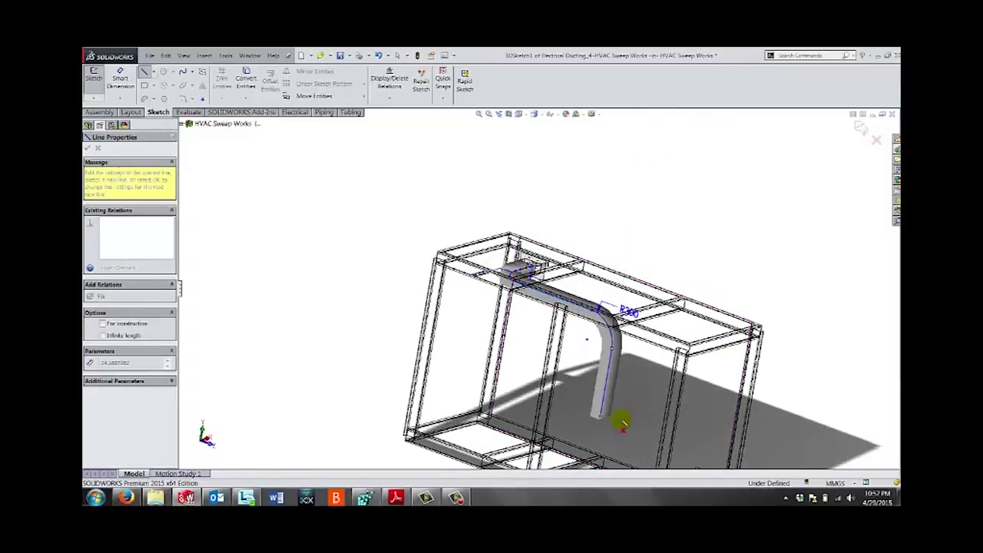
# Extend the route lengthwise toward the lower flange, connect it to that flange's stub, and end the line.
pyautogui.scroll(2, 622, 421)
pyautogui.scroll(-2, 632, 422)
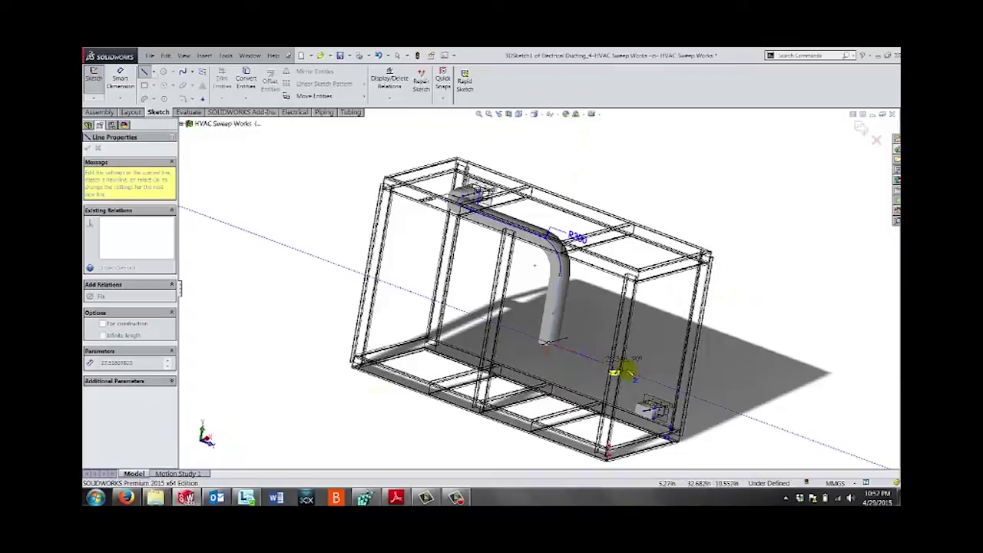
pyautogui.click(636, 376)
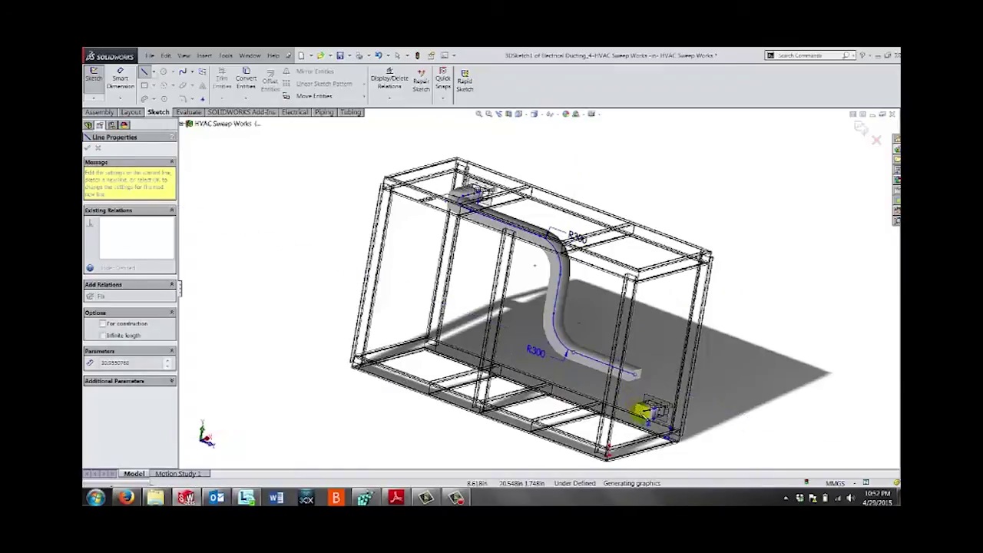
pyautogui.click(643, 411)
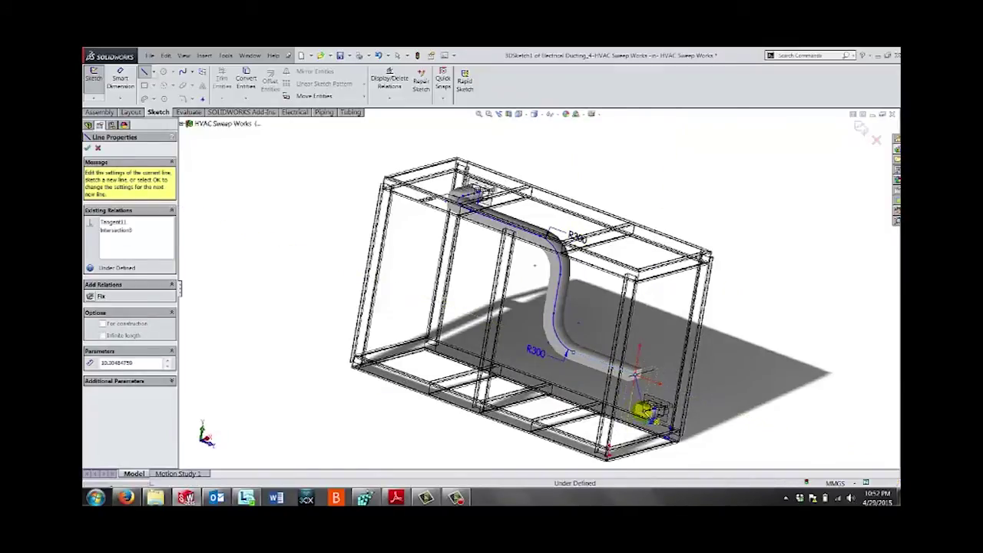
pyautogui.moveTo(696, 428); pyautogui.dragTo(643, 412, button='middle')
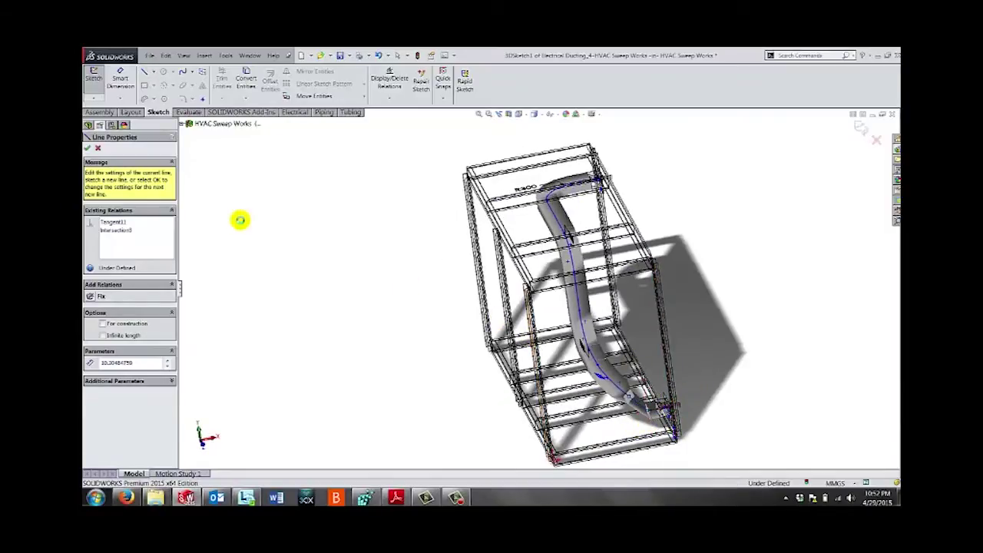
pyautogui.press('Escape')
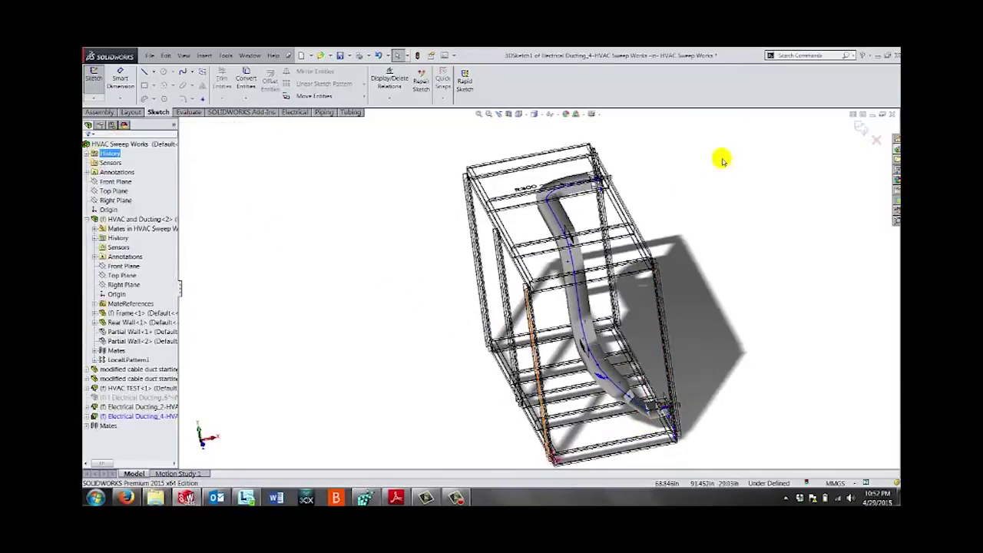
# Exit the route sketch, skipping the elbow choice for the non-standard bend, and return to the main assembly.
pyautogui.click(858, 131)
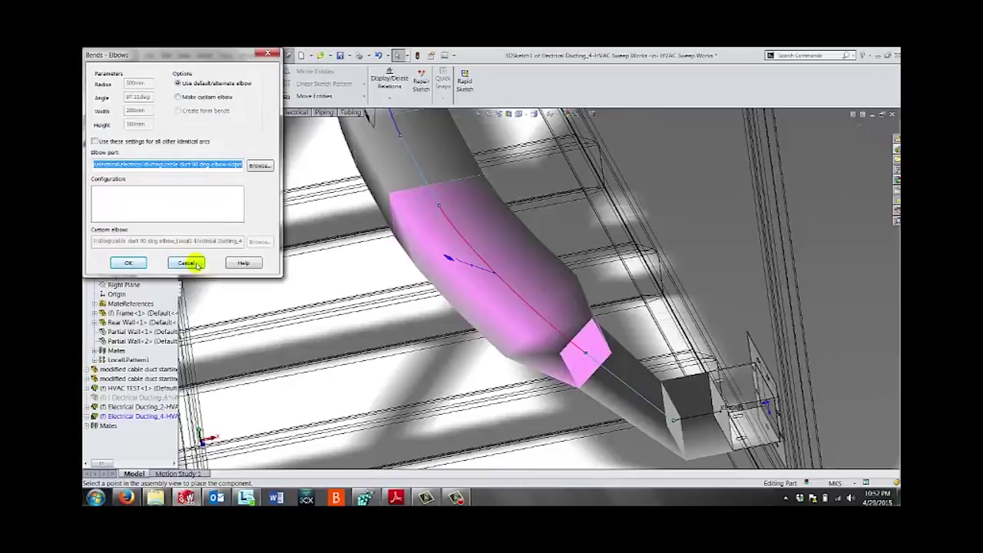
pyautogui.click(196, 263)
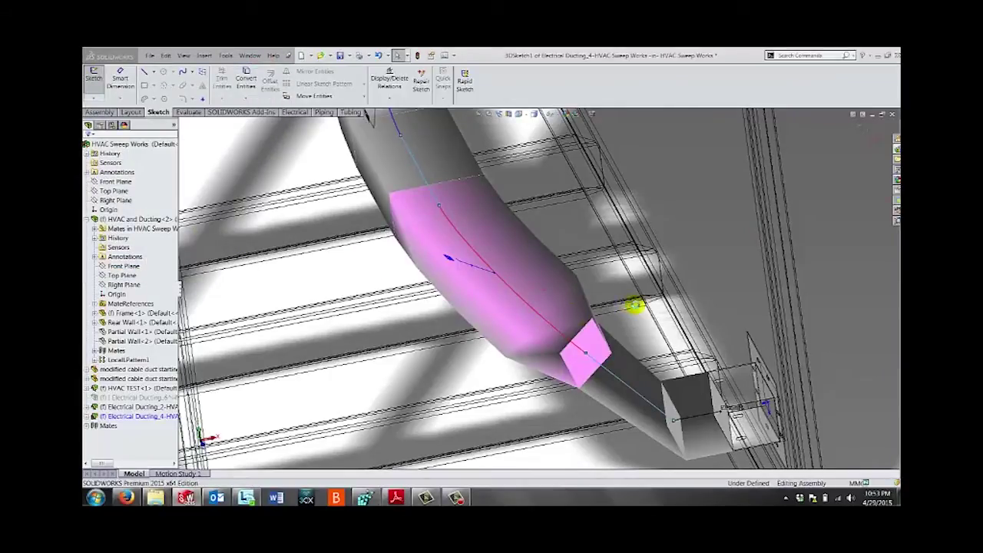
pyautogui.press('f')
pyautogui.moveTo(636, 305); pyautogui.dragTo(626, 432, button='middle')
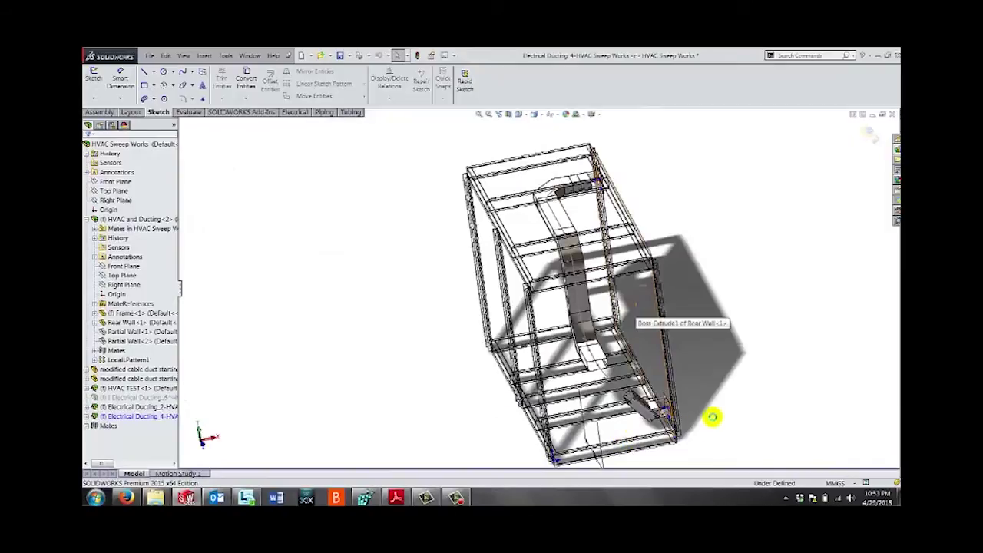
pyautogui.moveTo(713, 417)
pyautogui.mouseDown(button='middle')
pyautogui.moveTo(750, 407)
pyautogui.moveTo(737, 397)
pyautogui.moveTo(713, 408)
pyautogui.mouseUp(button='middle')
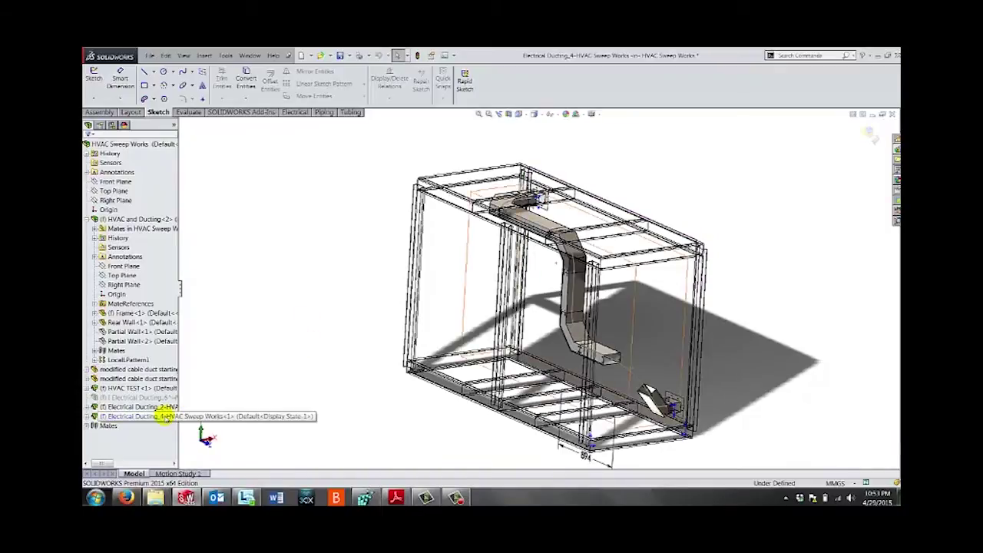
pyautogui.click(863, 135)
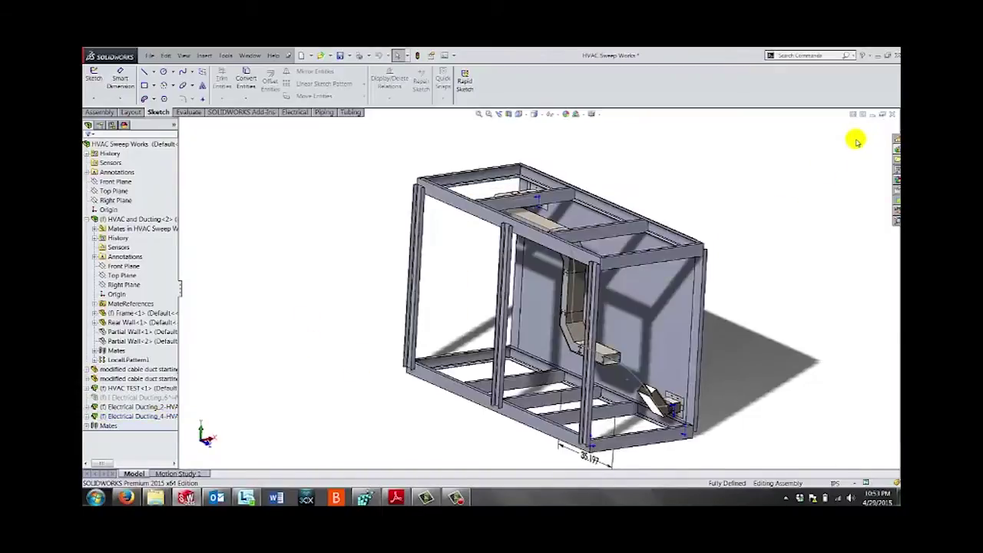
# Delete the Electrical Ducting_4 route subassembly from the assembly.
pyautogui.click(157, 416)
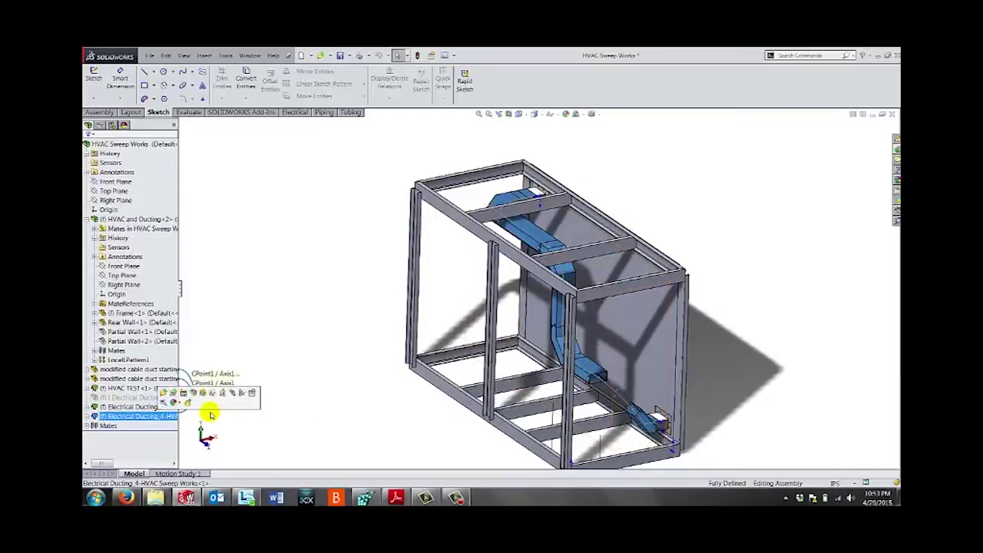
pyautogui.press('Delete')
pyautogui.click(574, 157)
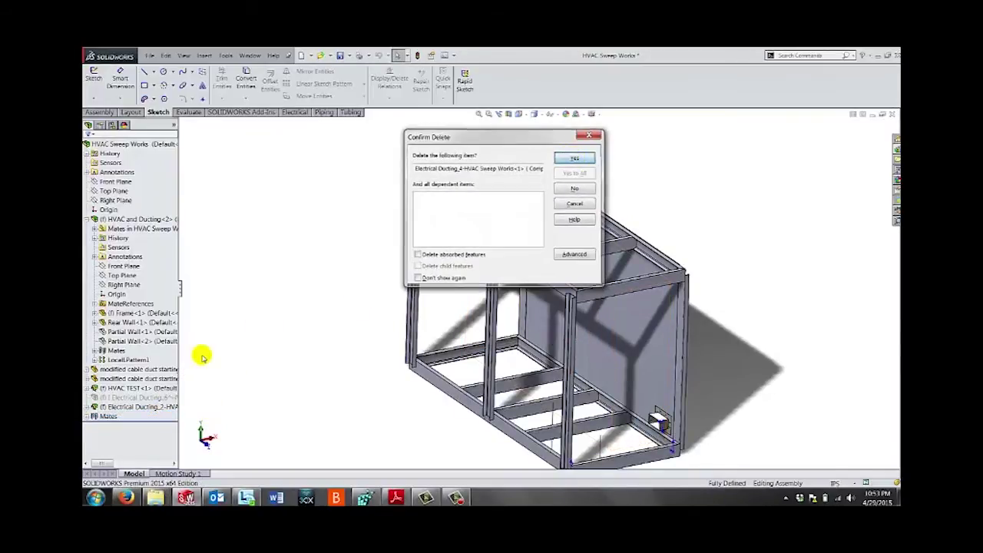
# Delete the Electrical Ducting_2 route subassembly from the assembly.
pyautogui.click(143, 405)
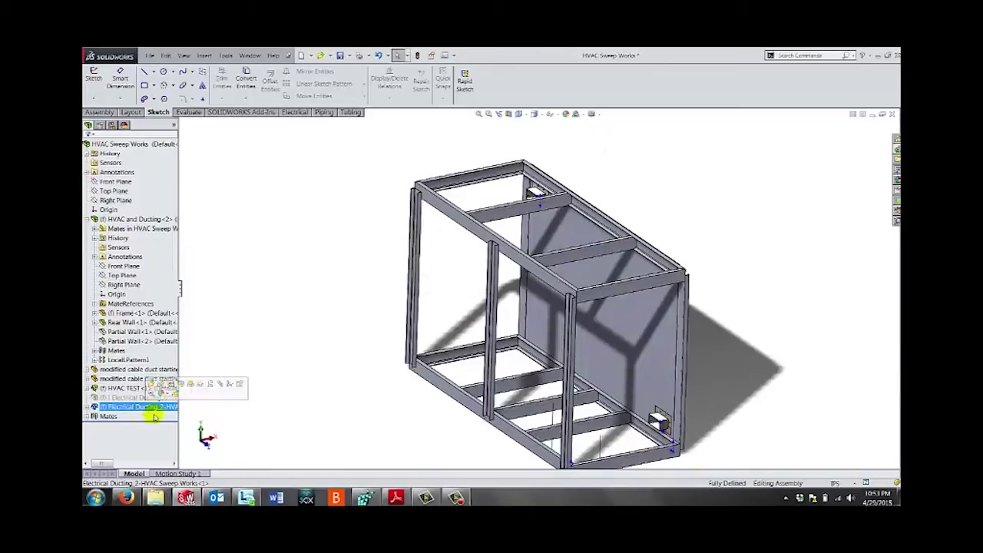
pyautogui.press('Delete')
pyautogui.click(574, 158)
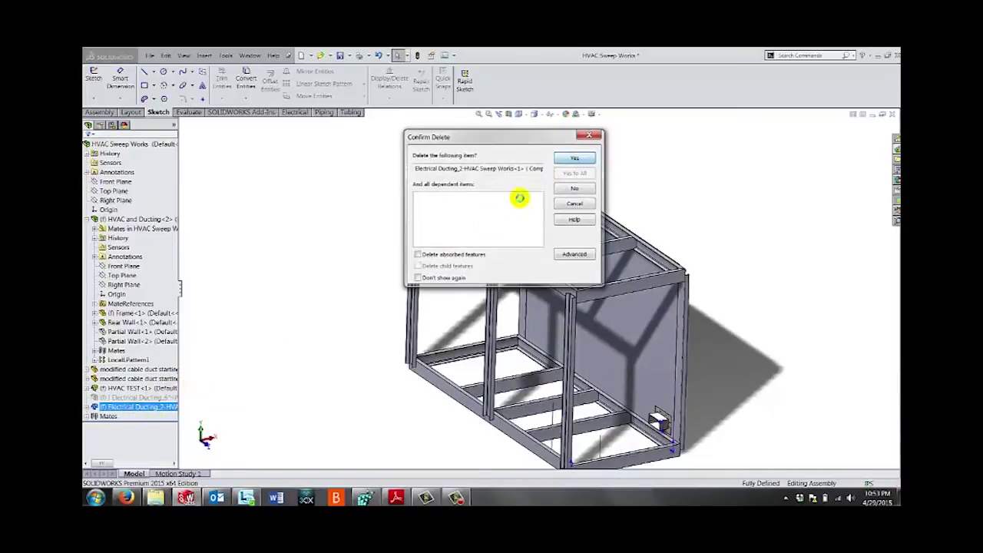
# Unsuppress the Electrical Ducting_6 route subassembly to display its duct inside the frame.
pyautogui.click(155, 398)
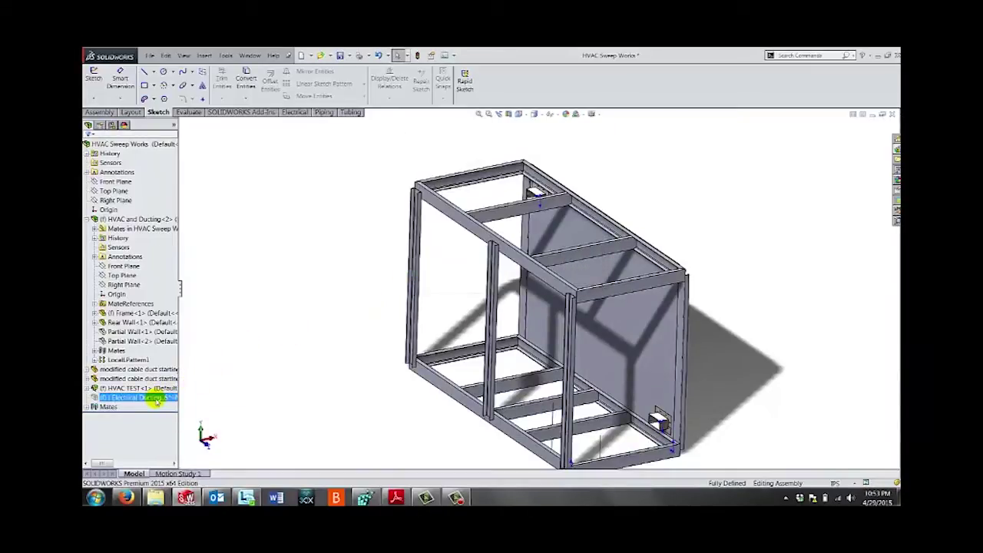
pyautogui.rightClick(156, 399)
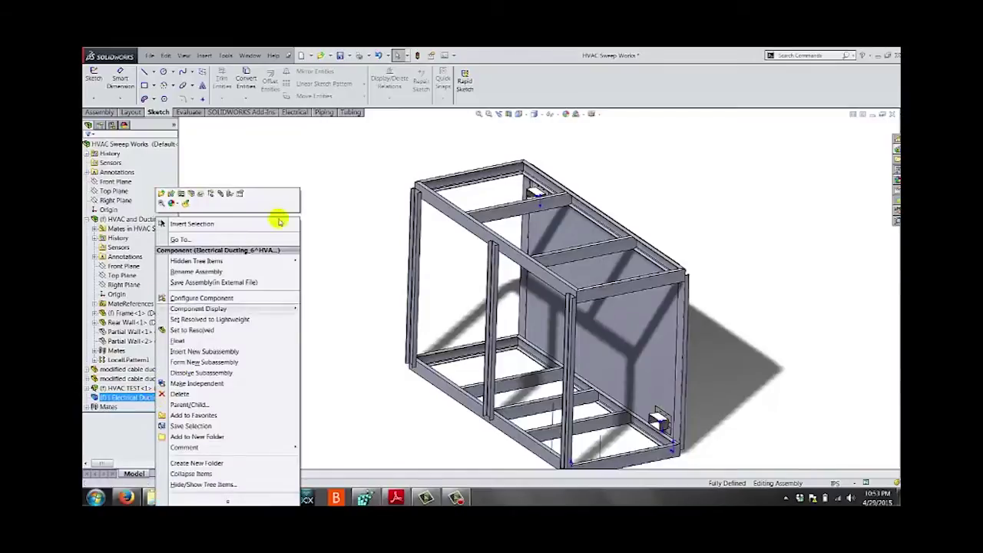
pyautogui.click(212, 194)
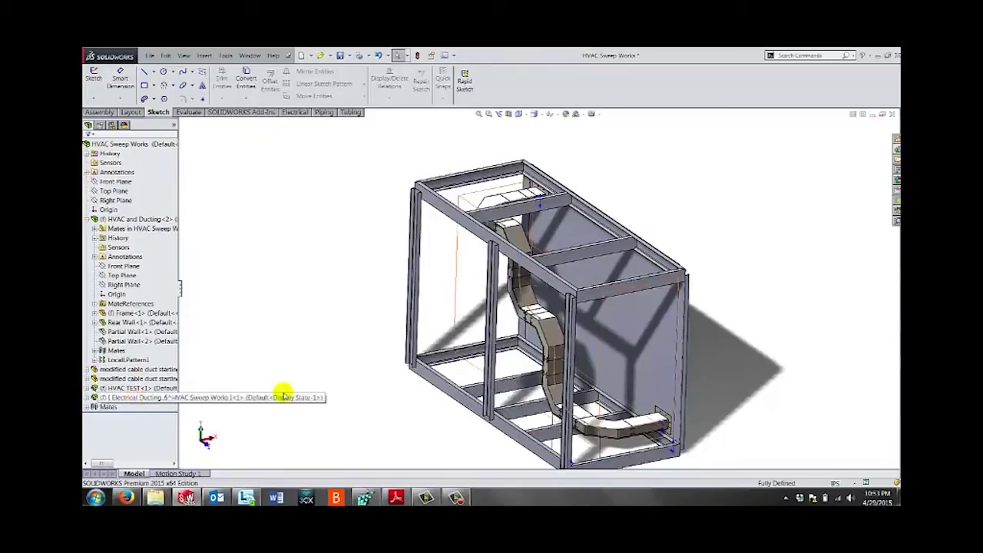
pyautogui.moveTo(382, 293); pyautogui.dragTo(480, 254, button='middle')
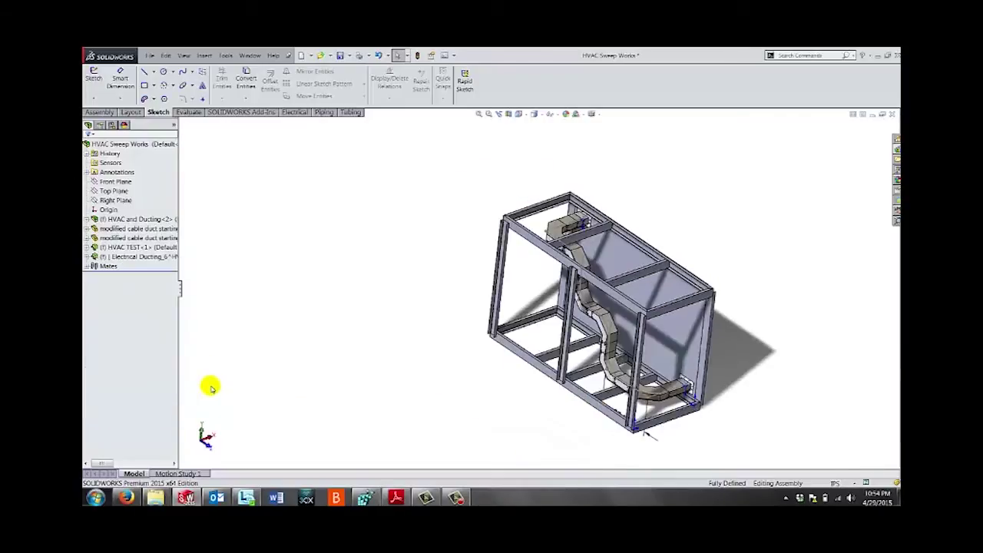
# Delete the Electrical Ducting_6 route subassembly from the assembly.
pyautogui.rightClick(143, 258)
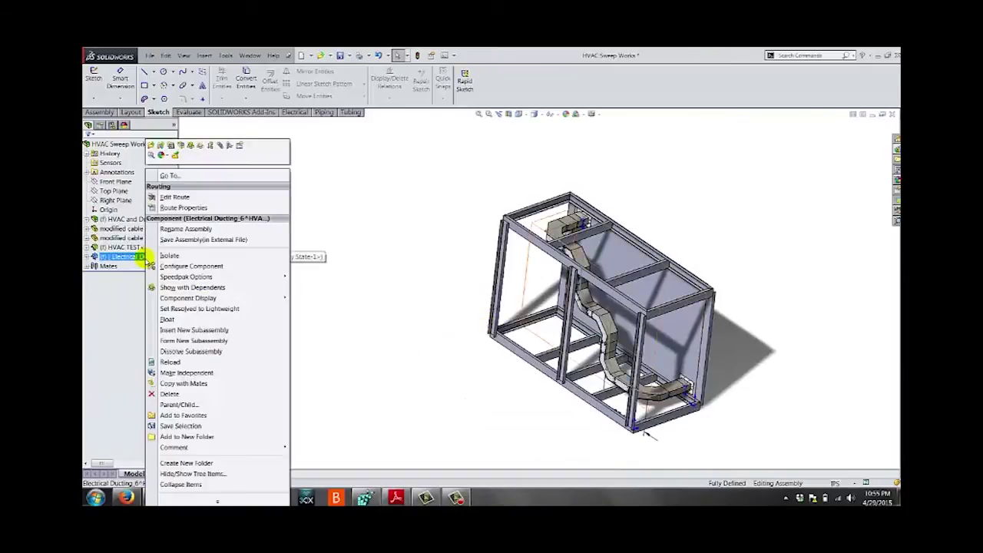
pyautogui.click(401, 266)
pyautogui.click(132, 258)
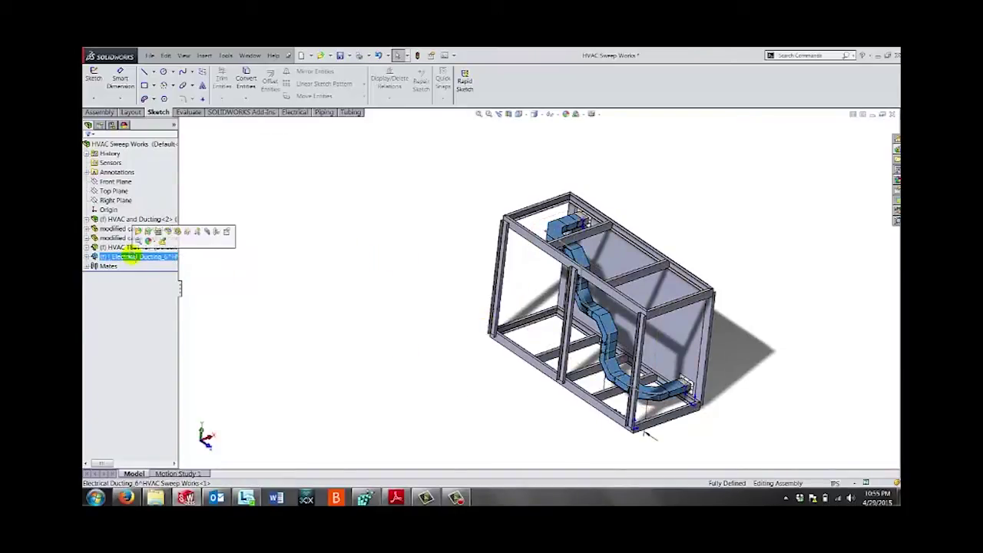
pyautogui.press('Delete')
pyautogui.press('Return')
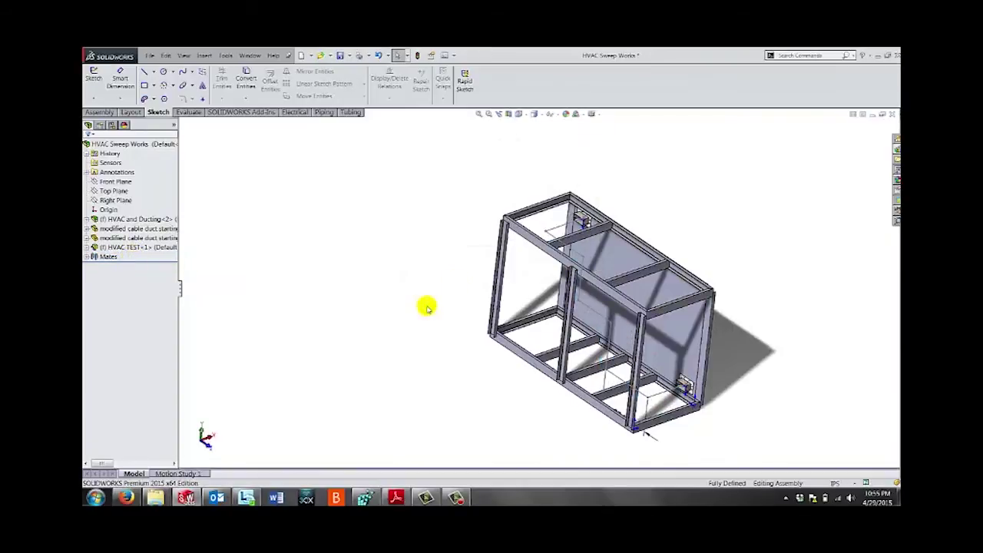
# Start a new ducting route from the upper flange, cancel saving the modified documents, and accept the default route properties.
pyautogui.moveTo(398, 311); pyautogui.dragTo(403, 318, button='middle')
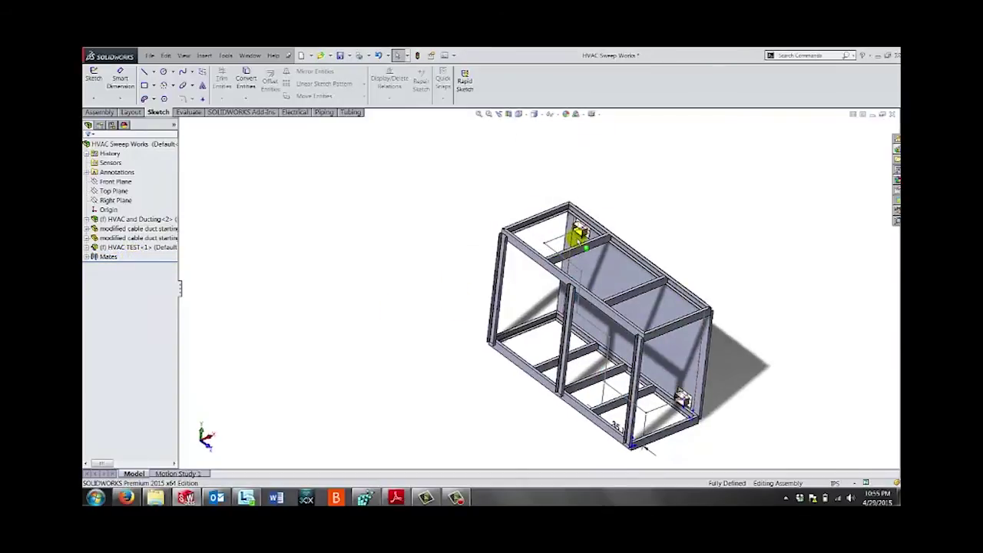
pyautogui.scroll(-2, 596, 254)
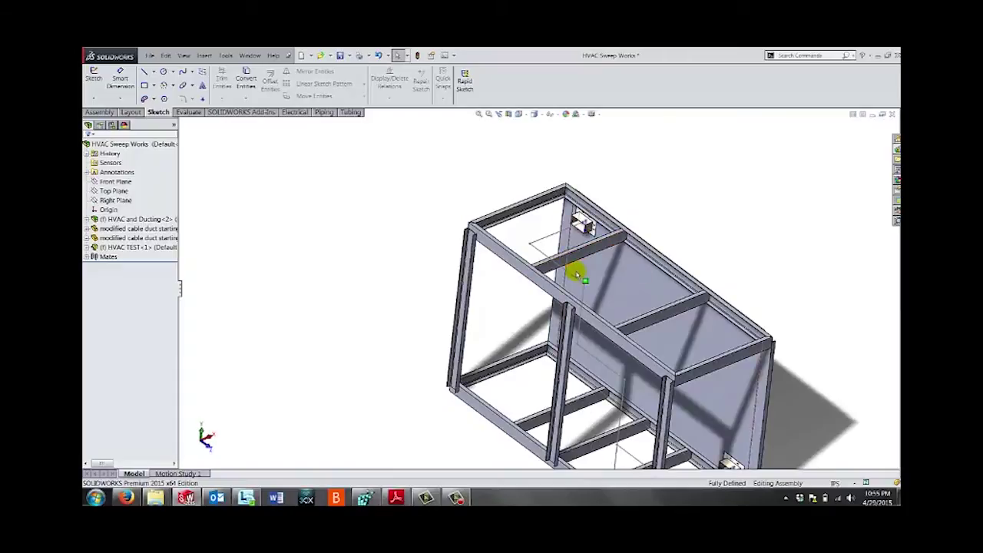
pyautogui.scroll(-4, 581, 242)
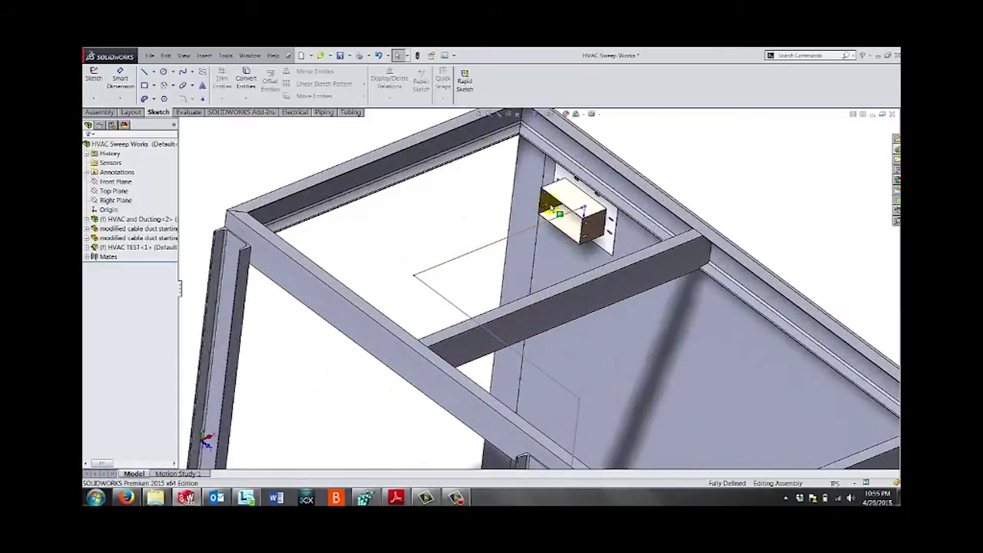
pyautogui.rightClick(550, 206)
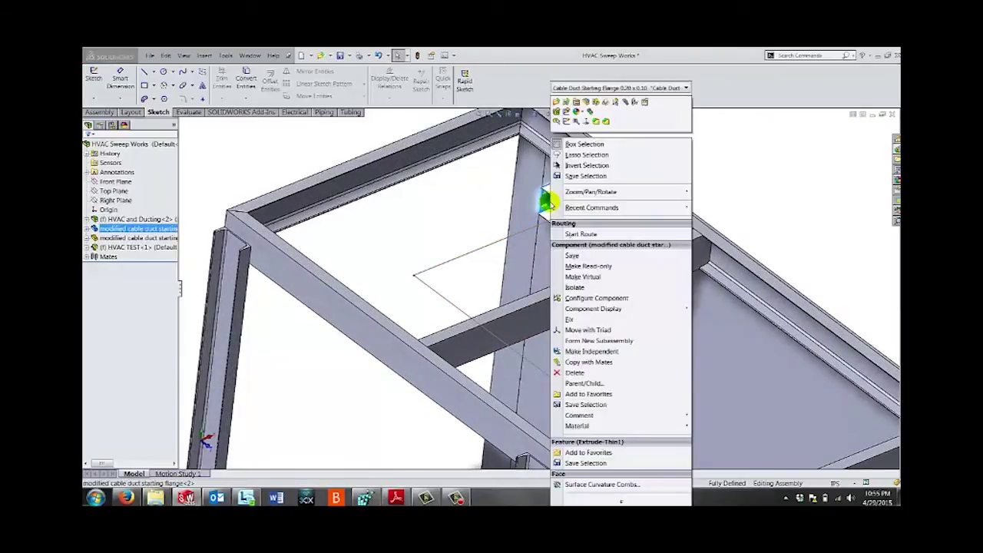
pyautogui.click(582, 233)
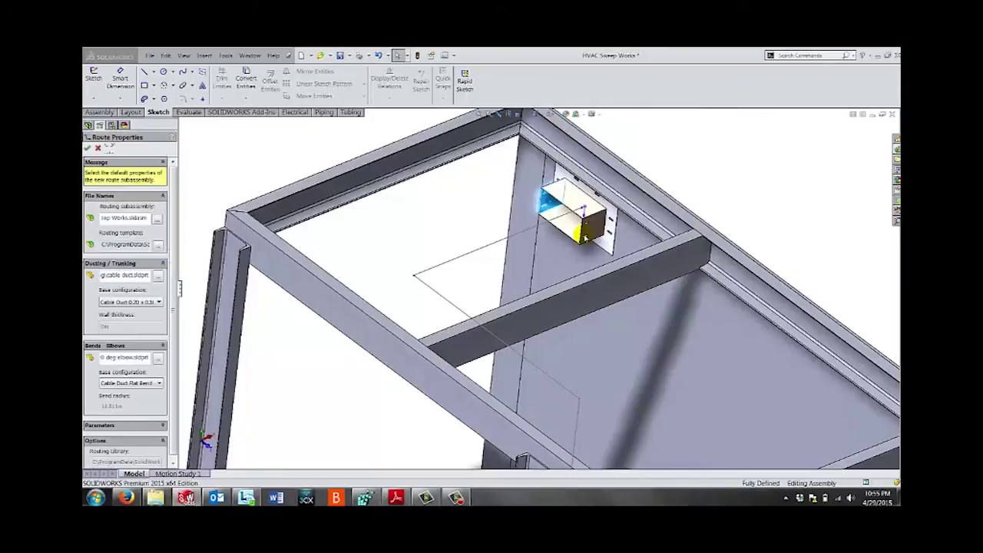
pyautogui.click(456, 290)
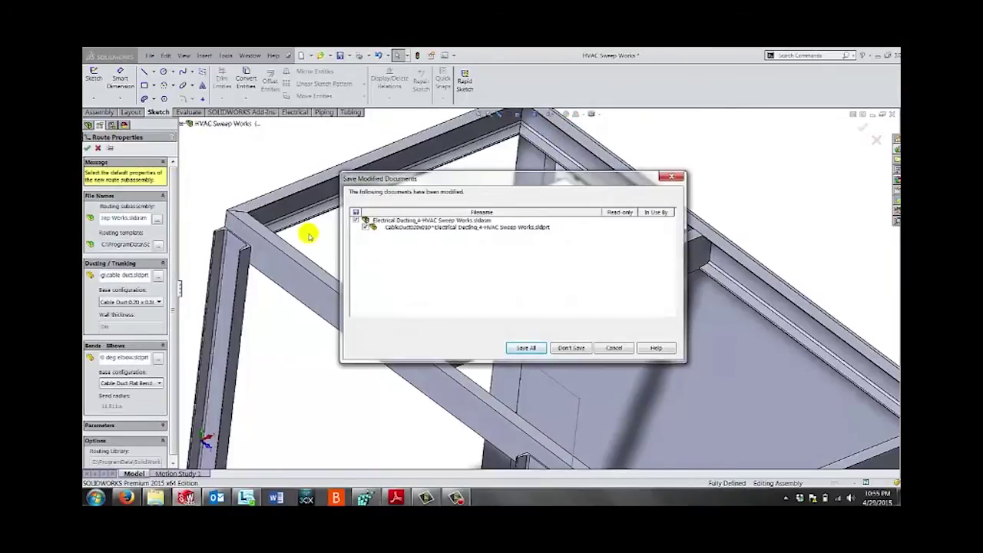
pyautogui.click(612, 348)
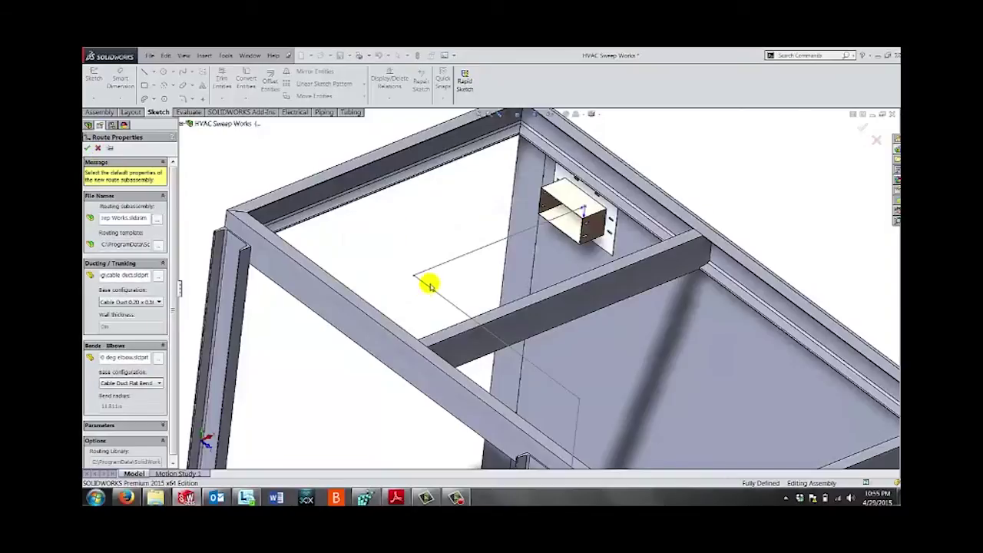
pyautogui.click(88, 148)
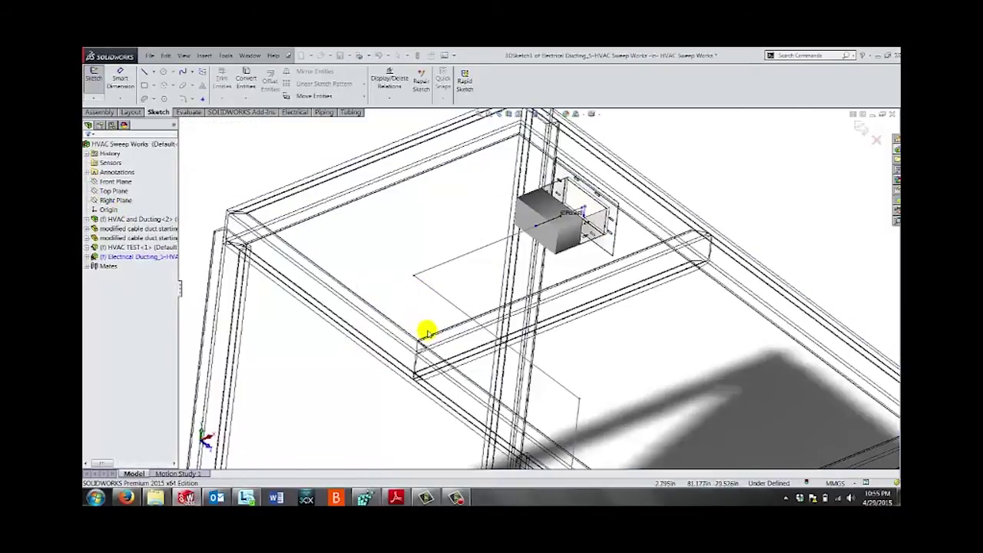
# Add the lower cable duct starting flange to the route so it gets its own duct stub.
pyautogui.scroll(8, 742, 218)
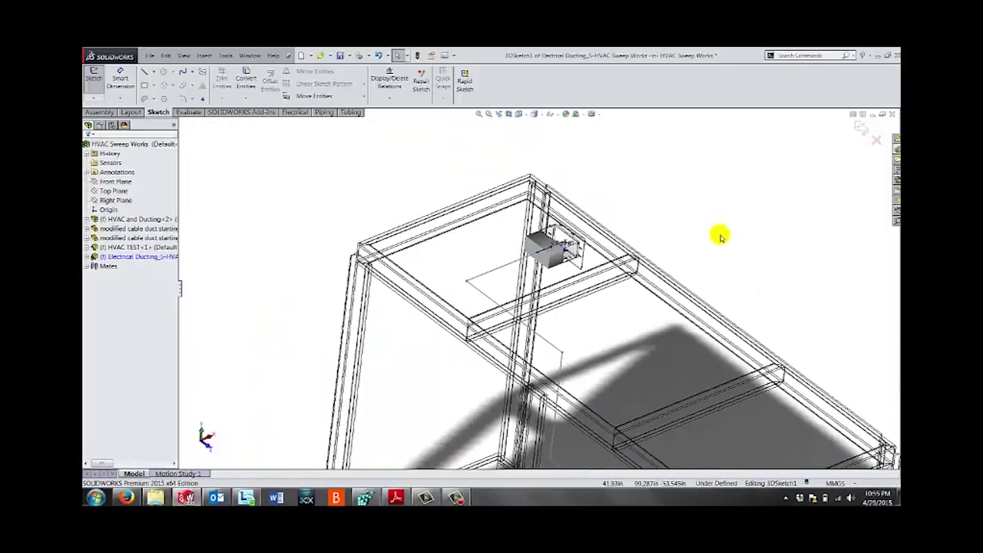
pyautogui.moveTo(660, 384); pyautogui.dragTo(636, 403, button='middle')
pyautogui.scroll(-8, 629, 423)
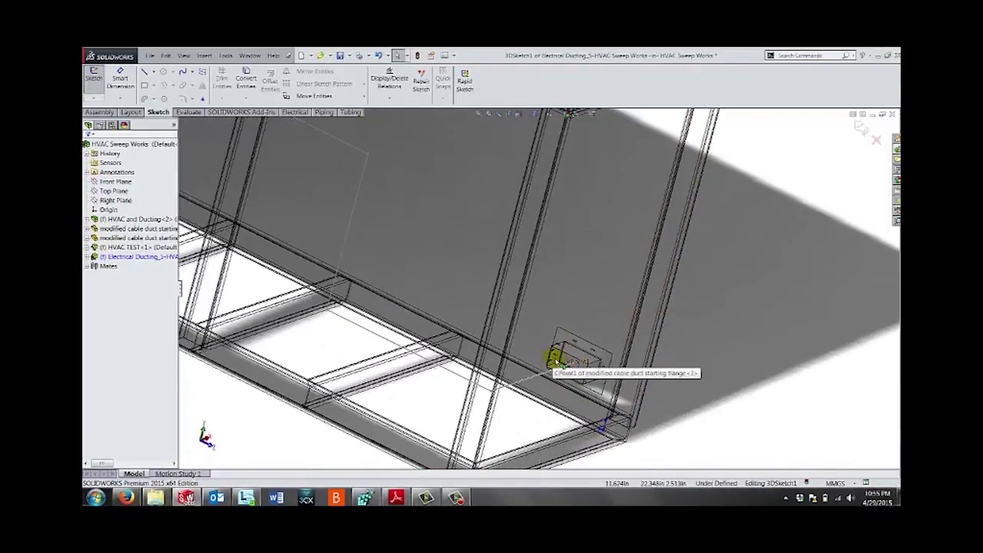
pyautogui.click(556, 364)
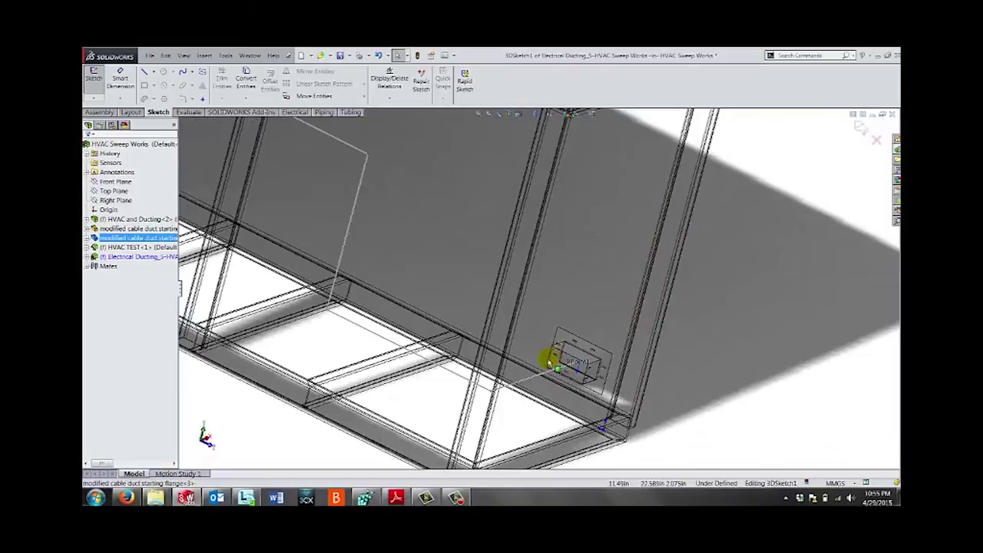
pyautogui.scroll(10, 549, 363)
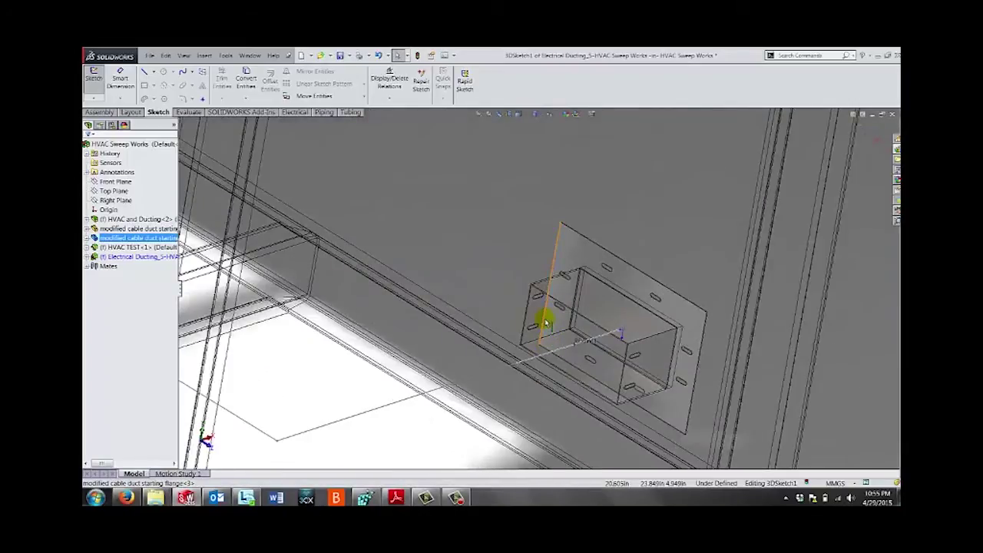
pyautogui.rightClick(537, 325)
pyautogui.click(416, 363)
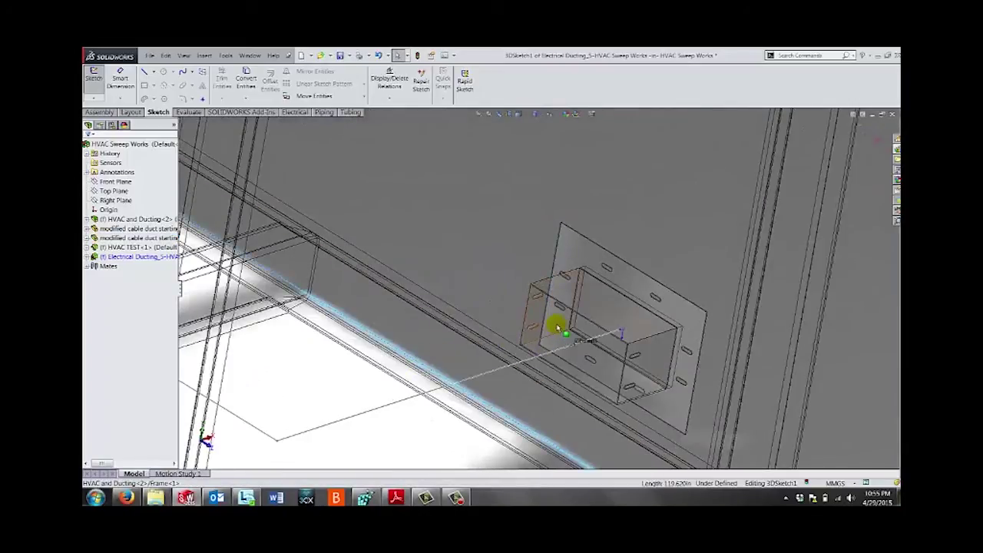
pyautogui.click(556, 324)
pyautogui.rightClick(551, 325)
pyautogui.click(586, 363)
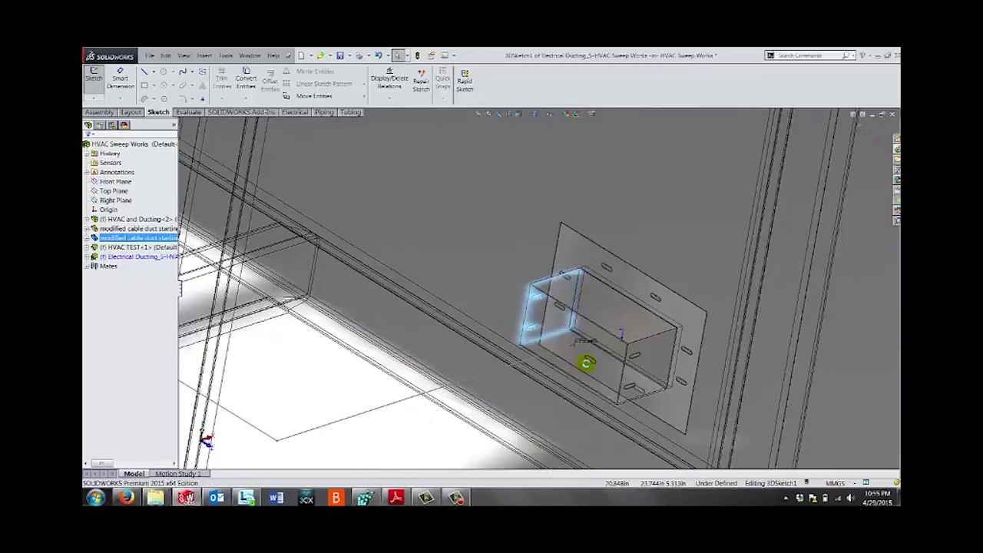
# Draw the route line from the upper flange's stub along the layout sketch, through its upper corners and down its first vertical drop.
pyautogui.scroll(10, 527, 345)
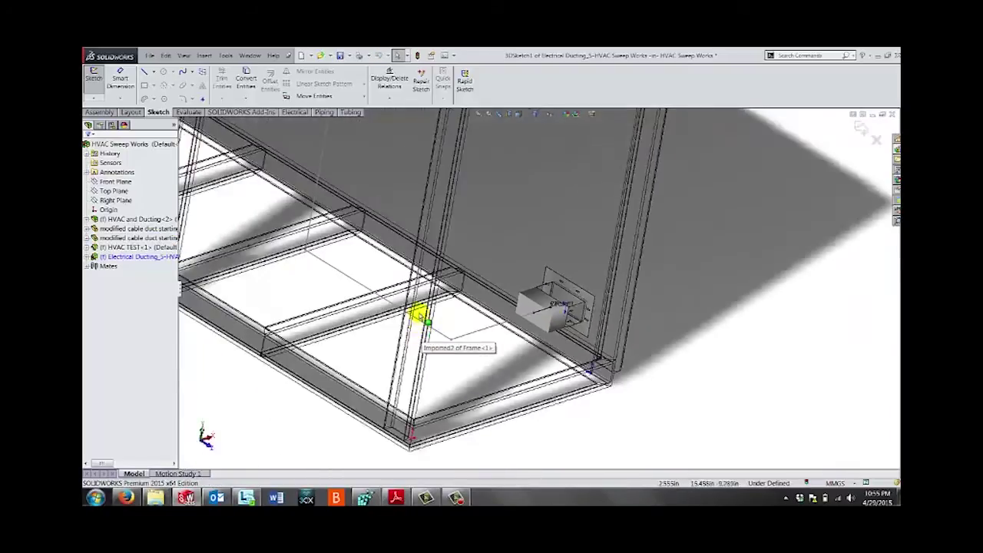
pyautogui.scroll(1, 407, 228)
pyautogui.moveTo(406, 228); pyautogui.dragTo(408, 221, button='middle')
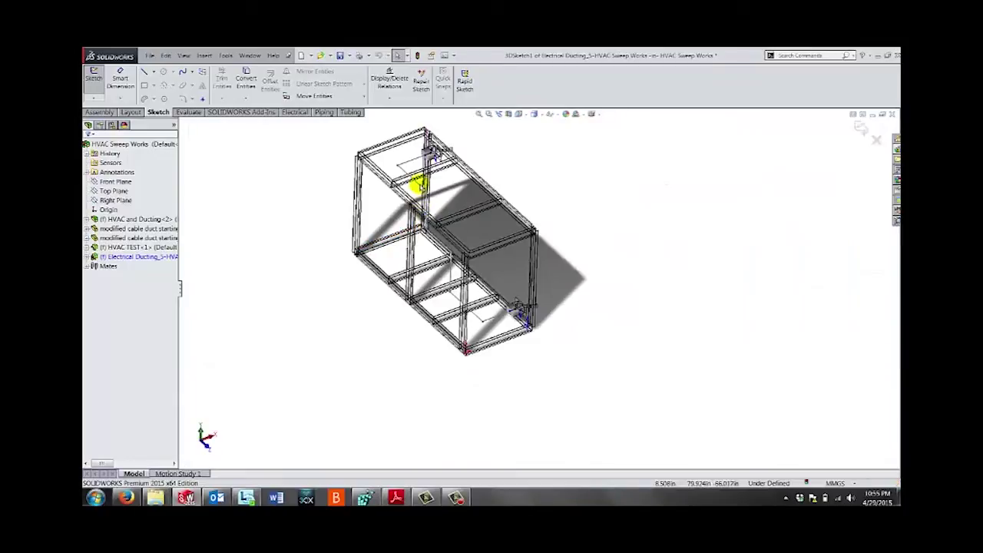
pyautogui.scroll(-1, 418, 186)
pyautogui.scroll(-3, 415, 188)
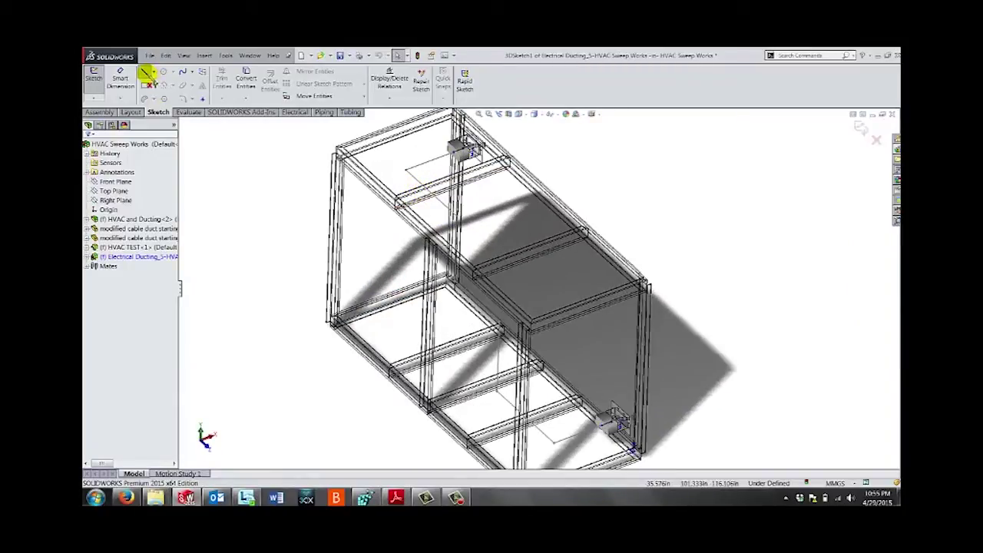
pyautogui.click(145, 73)
pyautogui.click(405, 170)
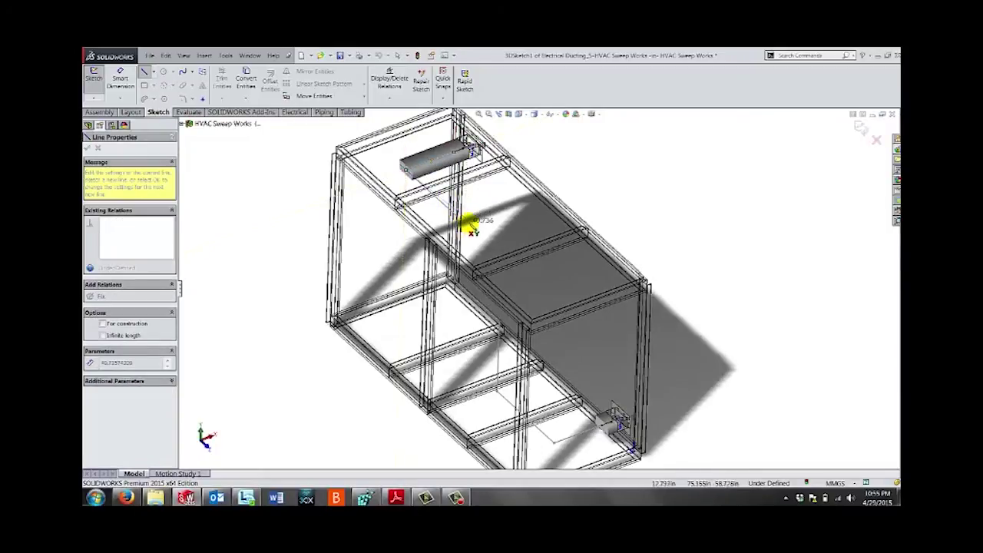
pyautogui.moveTo(469, 222); pyautogui.dragTo(487, 217, button='middle')
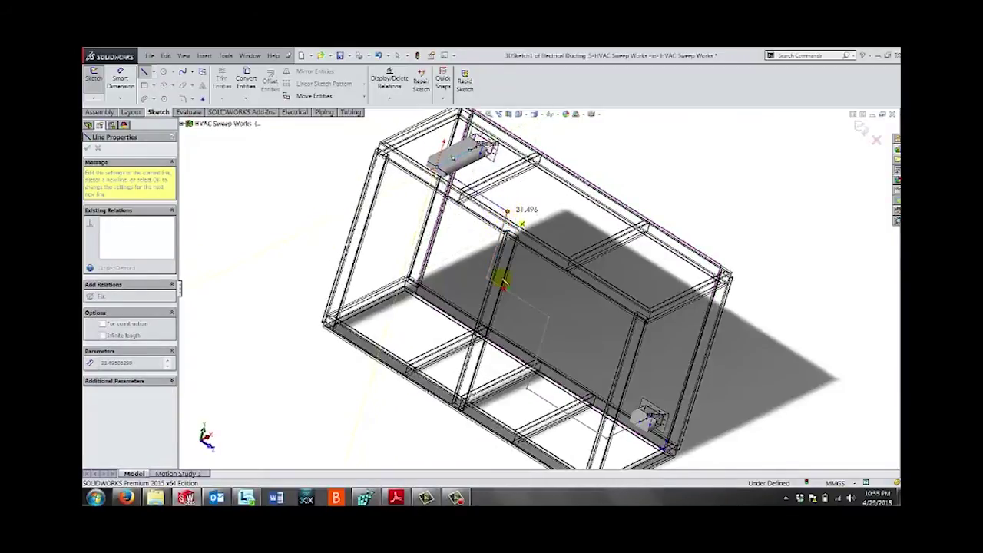
pyautogui.click(502, 282)
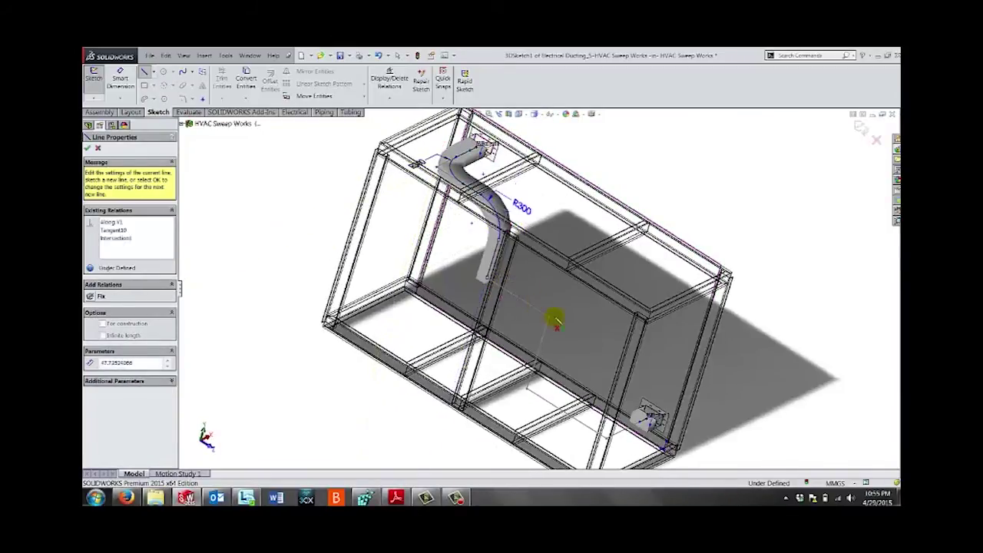
# Continue the route along the remaining layout sketch corners to the lower flange's stub, end the line, and exit the route sketch.
pyautogui.click(550, 315)
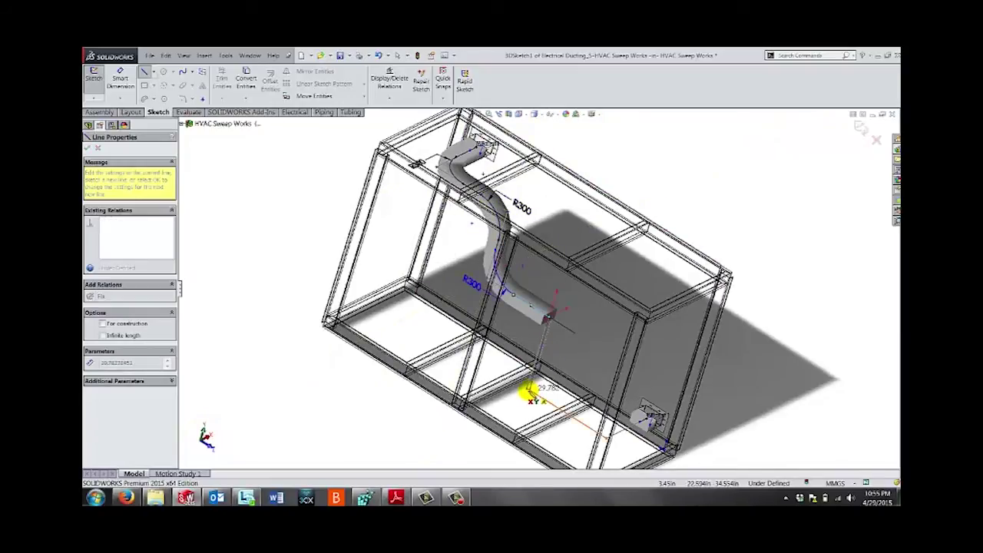
pyautogui.click(606, 435)
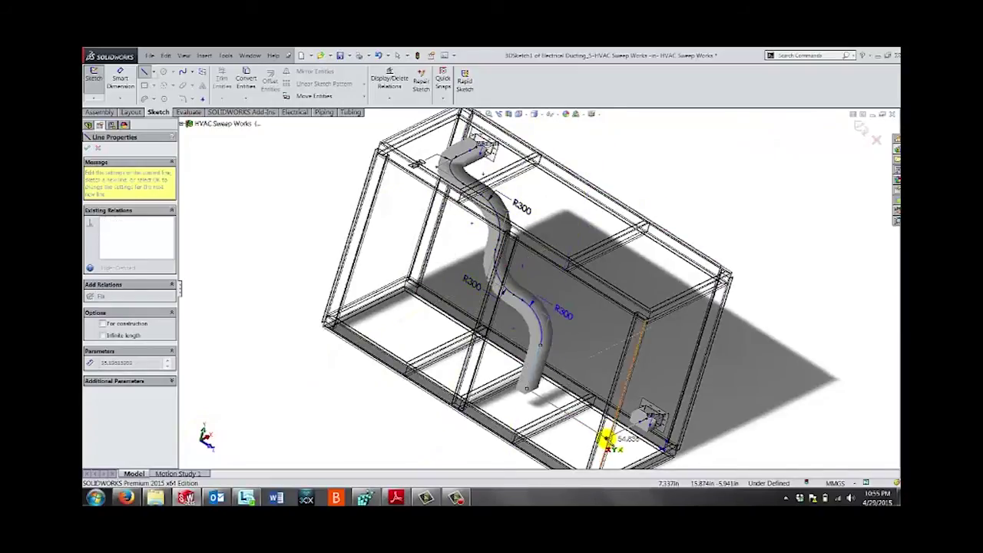
pyautogui.click(639, 420)
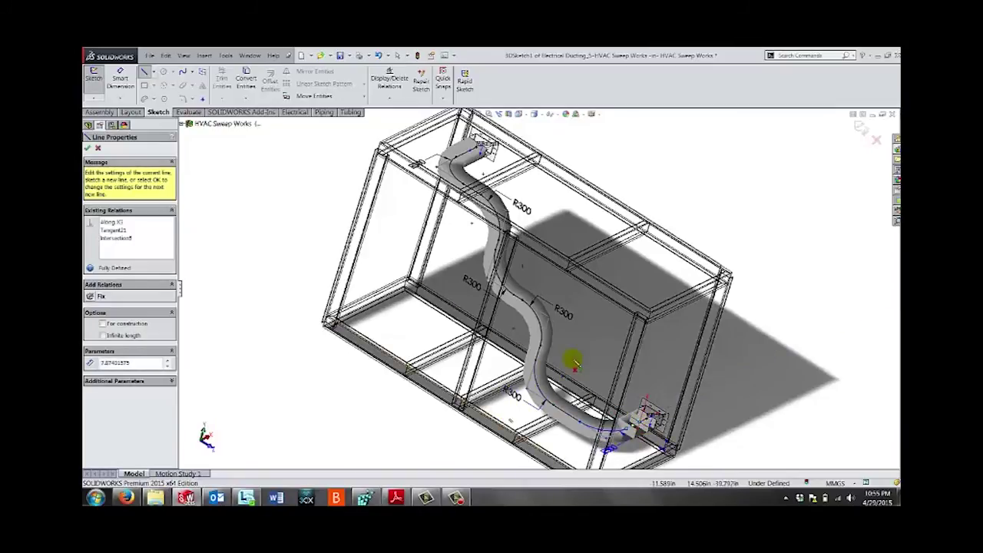
pyautogui.click(88, 149)
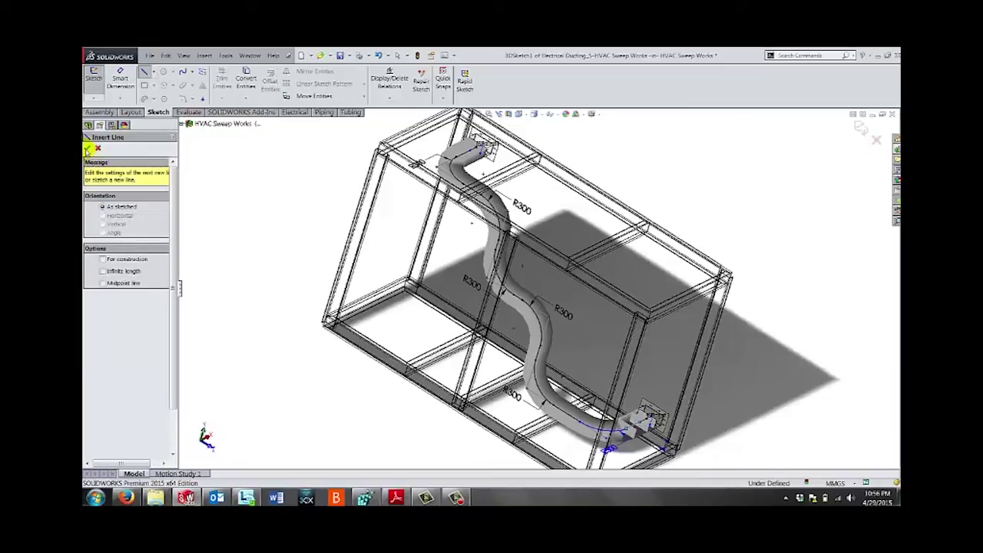
pyautogui.click(87, 148)
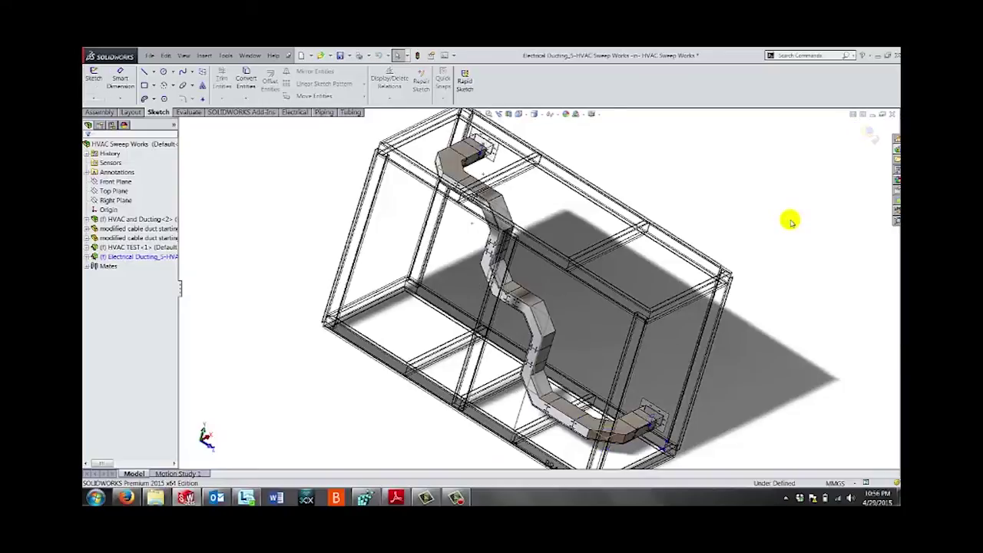
pyautogui.moveTo(791, 223); pyautogui.dragTo(742, 235, button='middle')
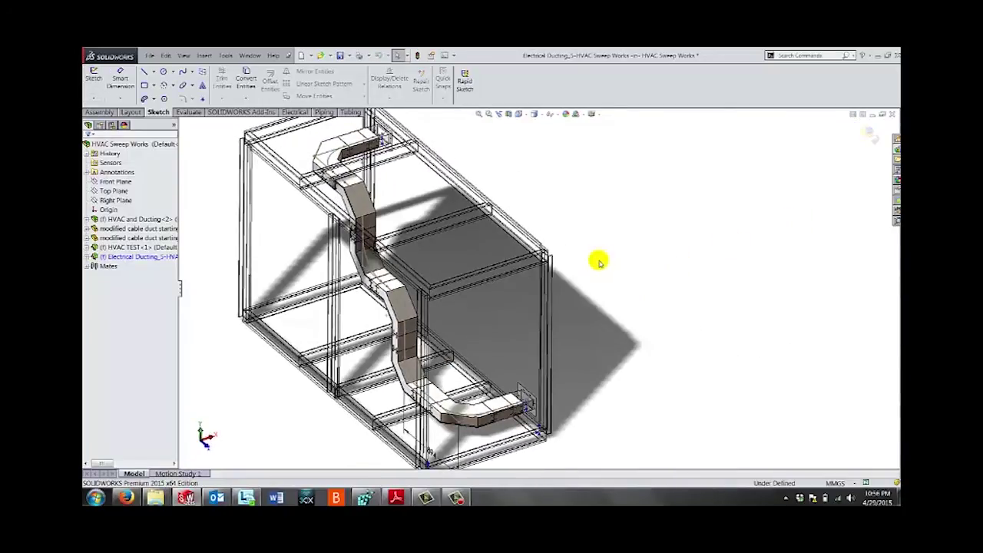
pyautogui.scroll(3, 597, 255)
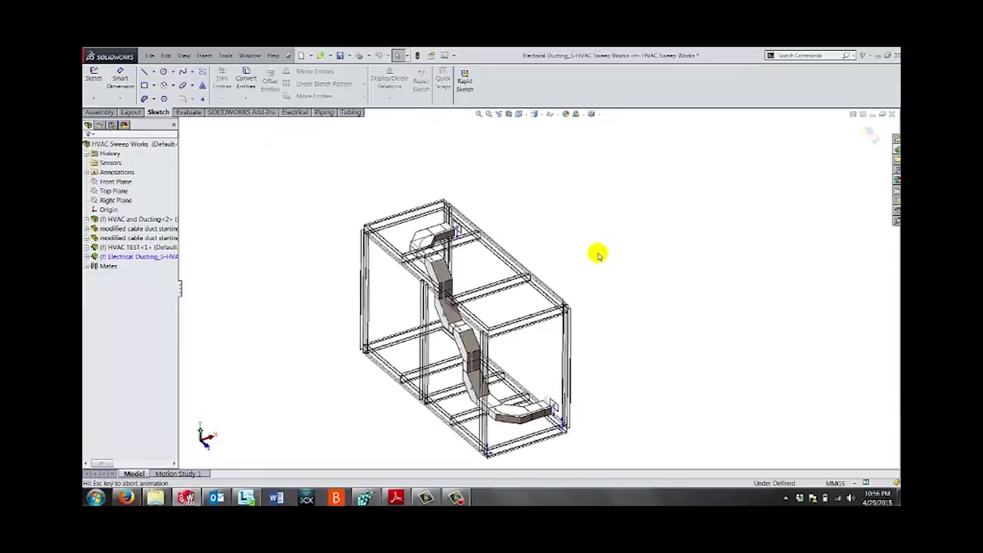
pyautogui.scroll(2, 596, 387)
pyautogui.scroll(-5, 537, 408)
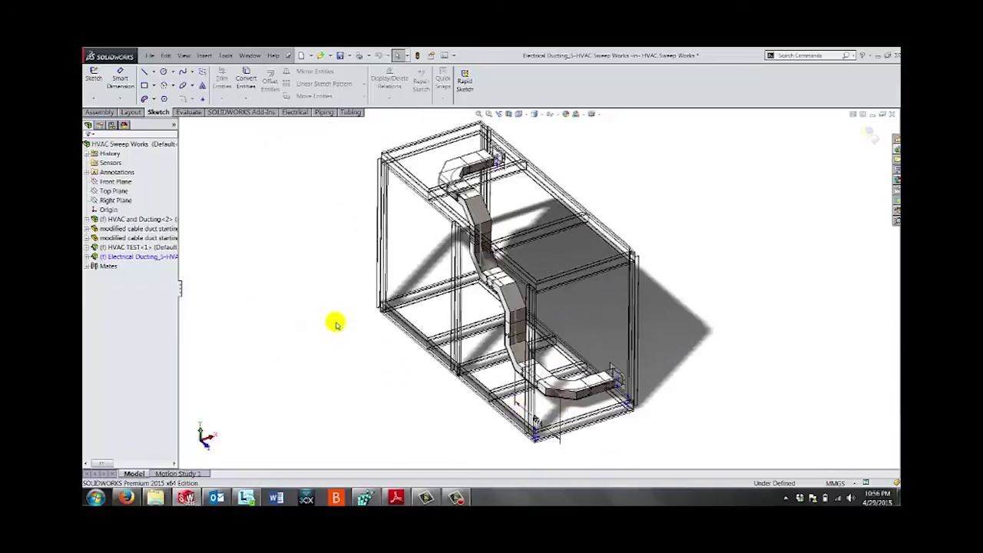